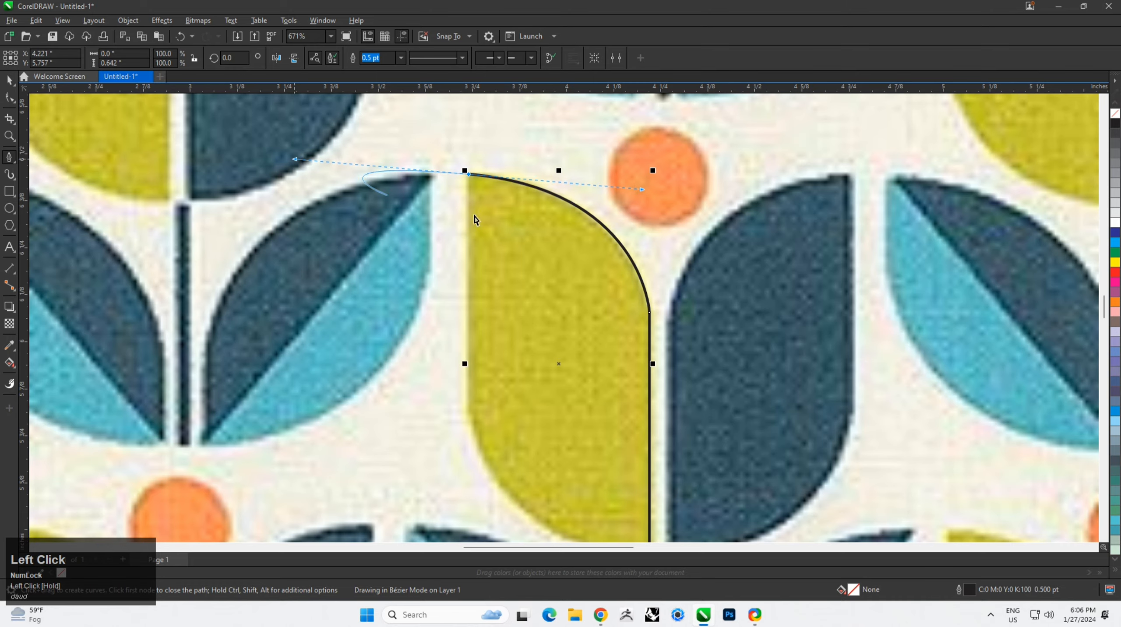
# Straighten the control handle at the upper end of the green petal's half outline so the curve leaves it horizontally
pyautogui.press('space')
pyautogui.scroll(1, 669, 332)
pyautogui.doubleClick(669, 332)
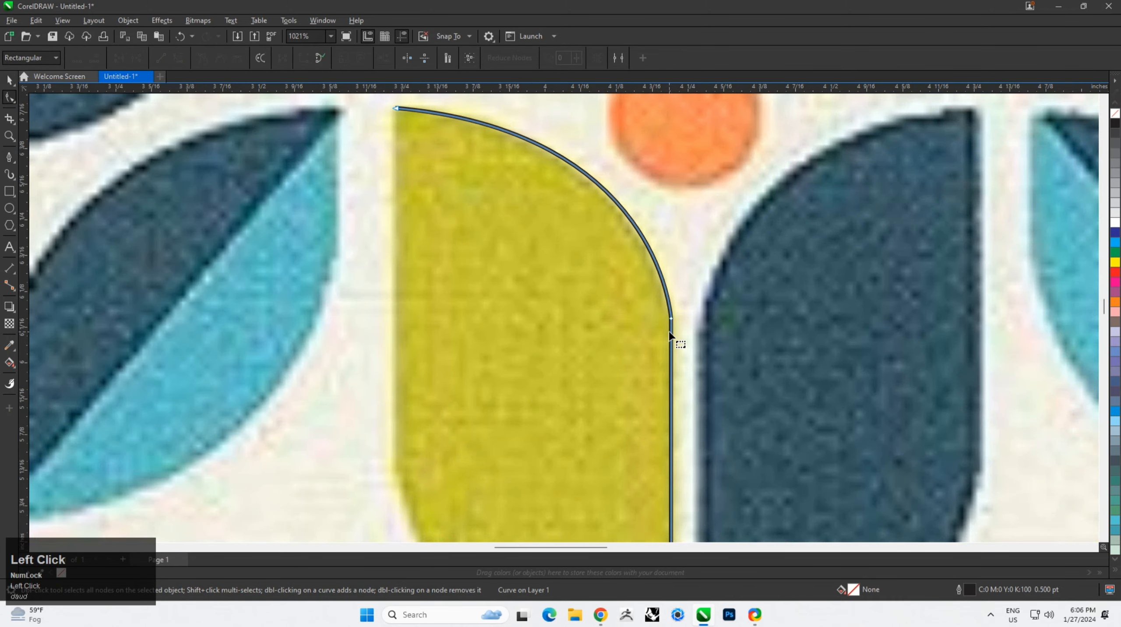
pyautogui.click(706, 303)
pyautogui.moveTo(416, 113); pyautogui.dragTo(421, 201)
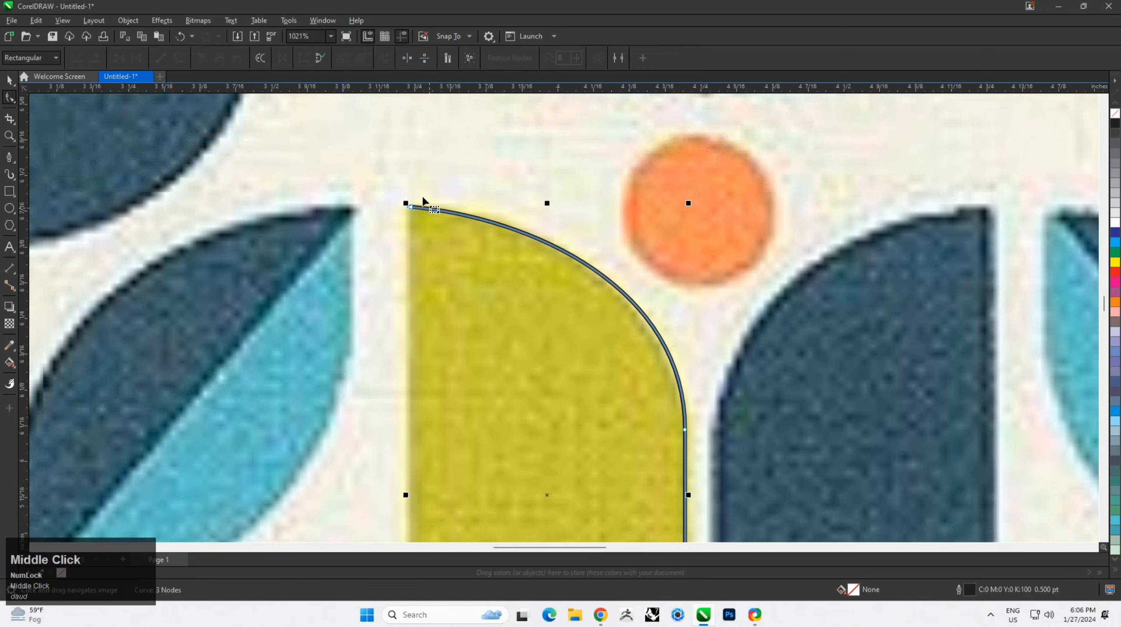
pyautogui.click(410, 207)
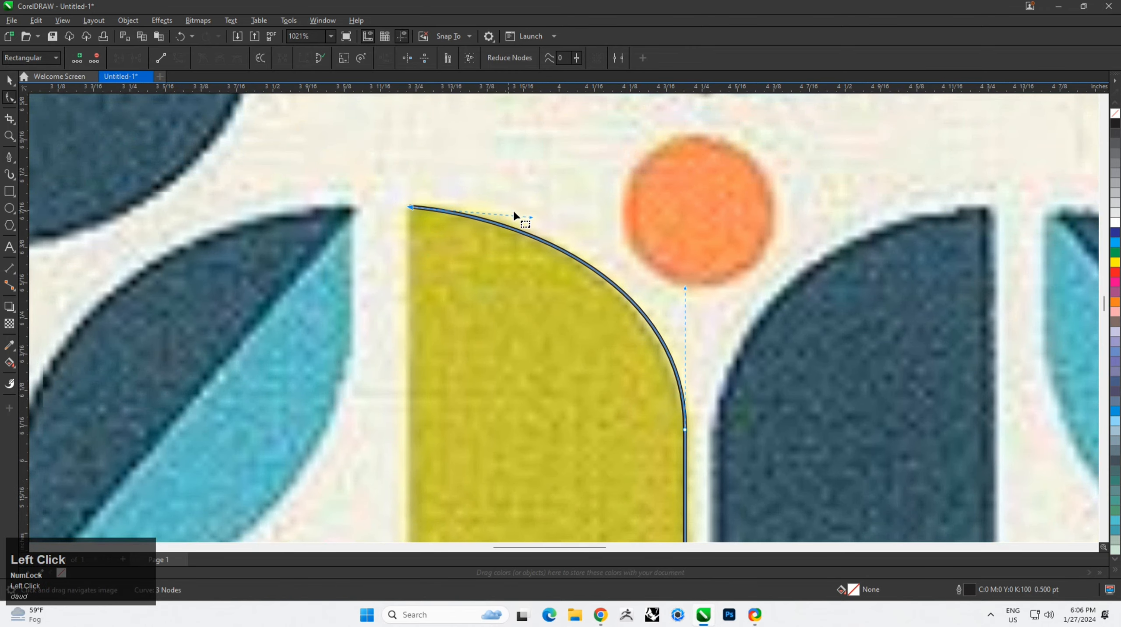
pyautogui.moveTo(531, 216); pyautogui.dragTo(528, 207)
# Duplicate the half outline horizontally, placing the copy about 0.54 inches to the left of the original
pyautogui.press('space')
pyautogui.scroll(-1, 549, 232)
pyautogui.scroll(-2, 549, 232)
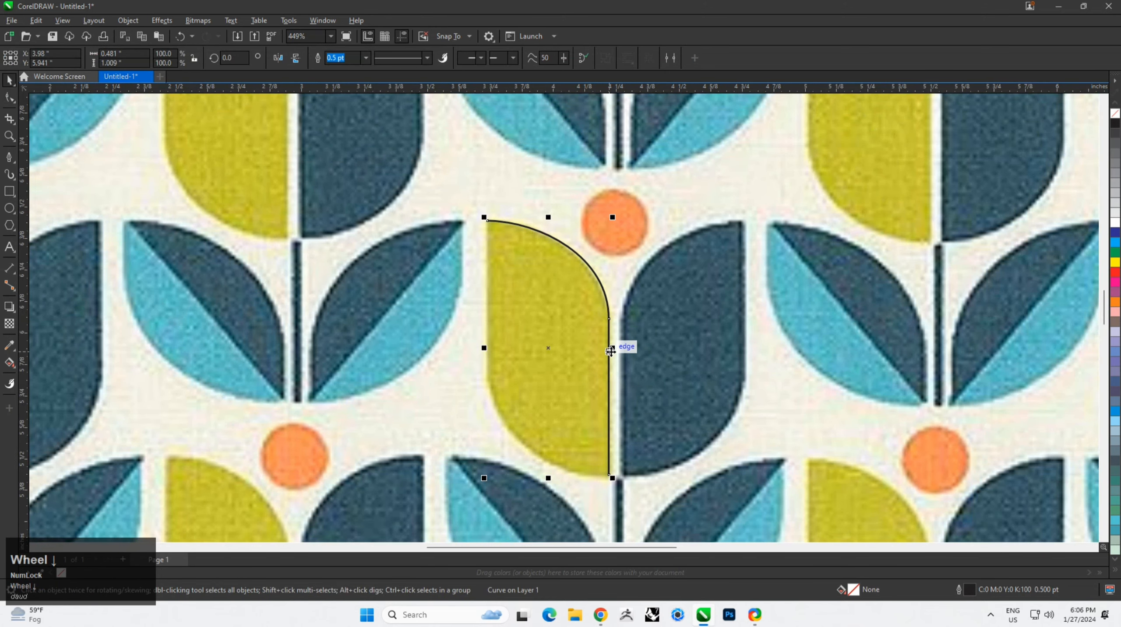
pyautogui.moveTo(609, 347); pyautogui.dragTo(478, 338)
pyautogui.rightClick(474, 338)
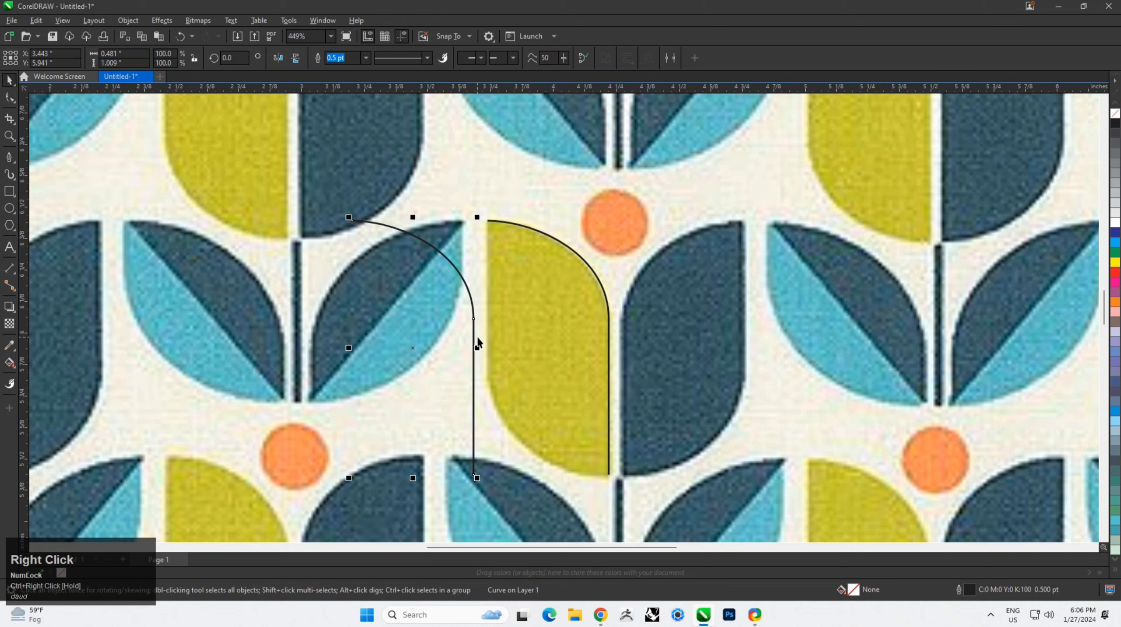
# Mirror the copied half outline horizontally and vertically, and move it onto the green petal to complete its contour
pyautogui.click(280, 58)
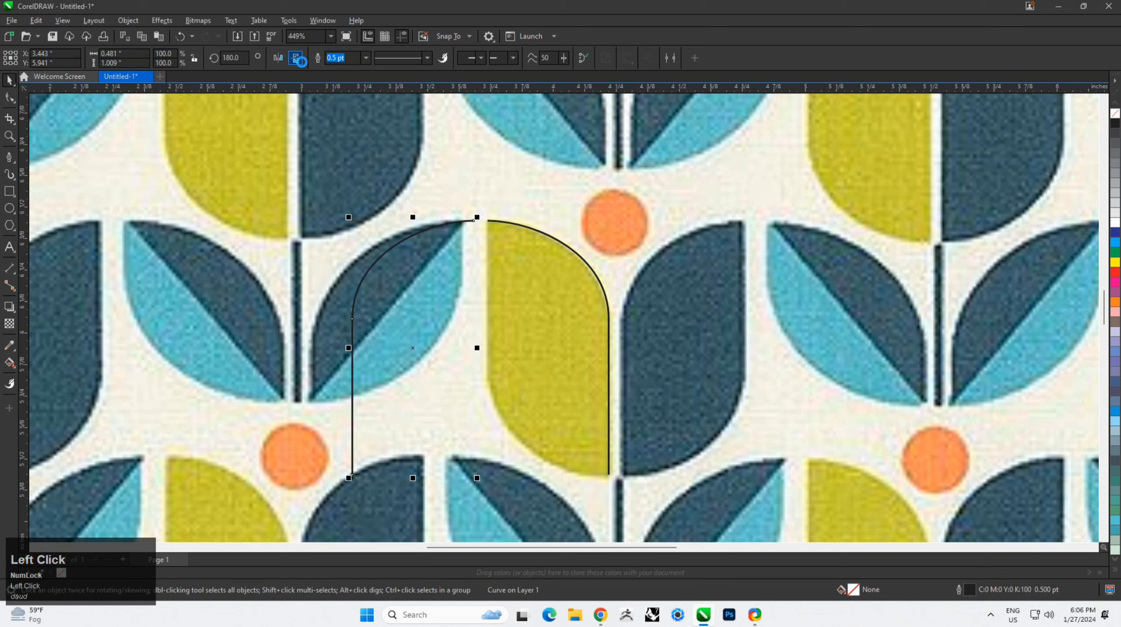
pyautogui.click(296, 58)
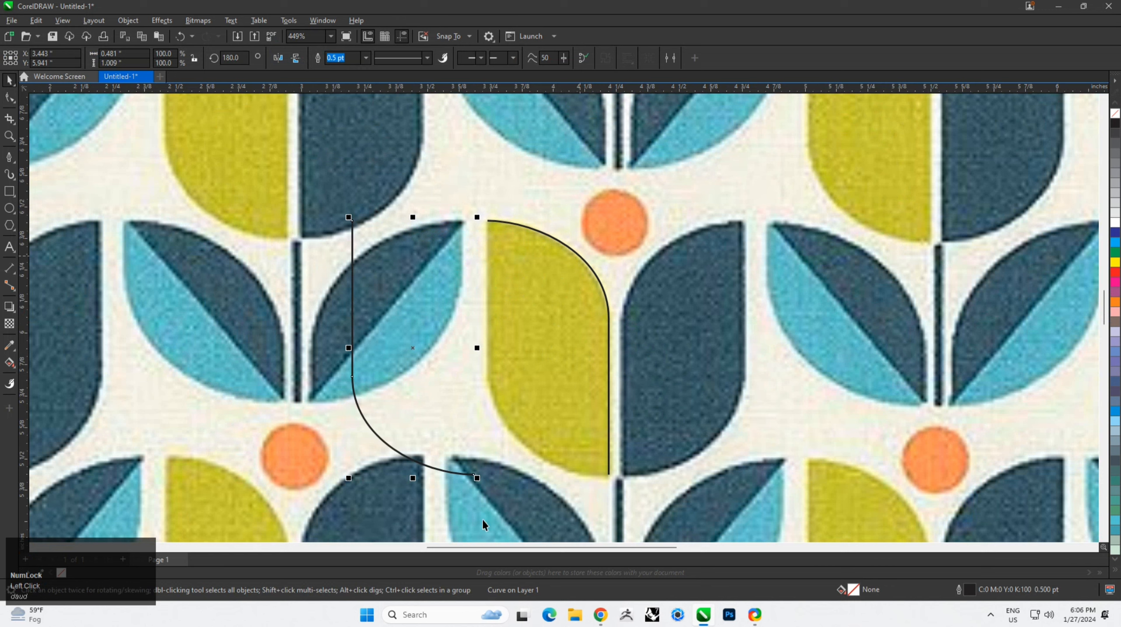
pyautogui.moveTo(474, 474); pyautogui.dragTo(610, 475)
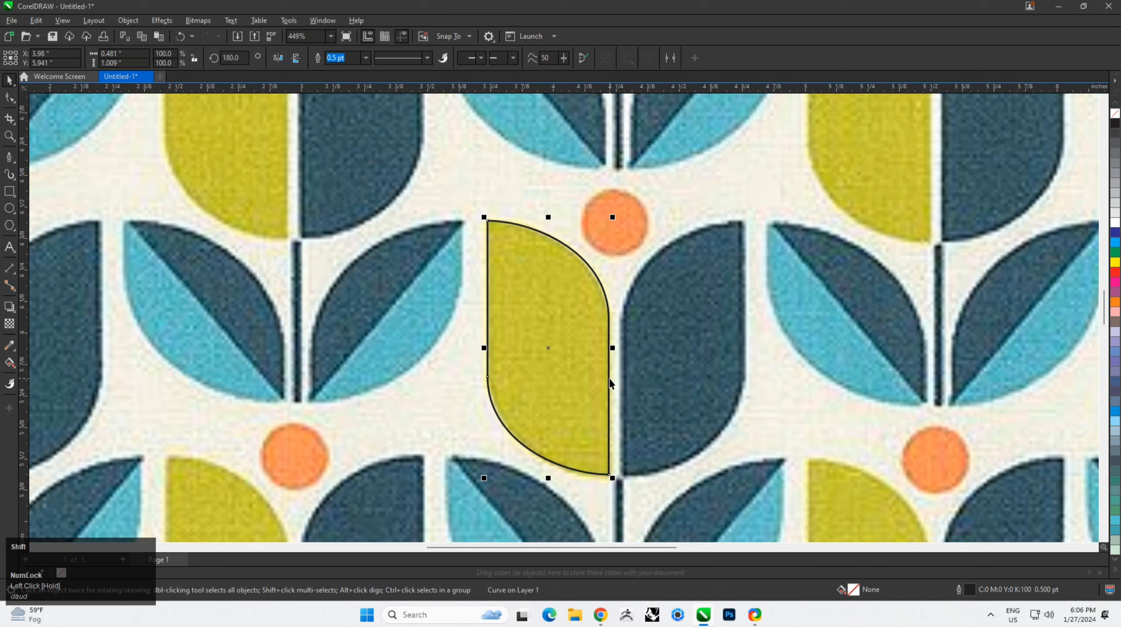
pyautogui.keyDown('shift'); pyautogui.click(608, 376); pyautogui.keyUp('shift')
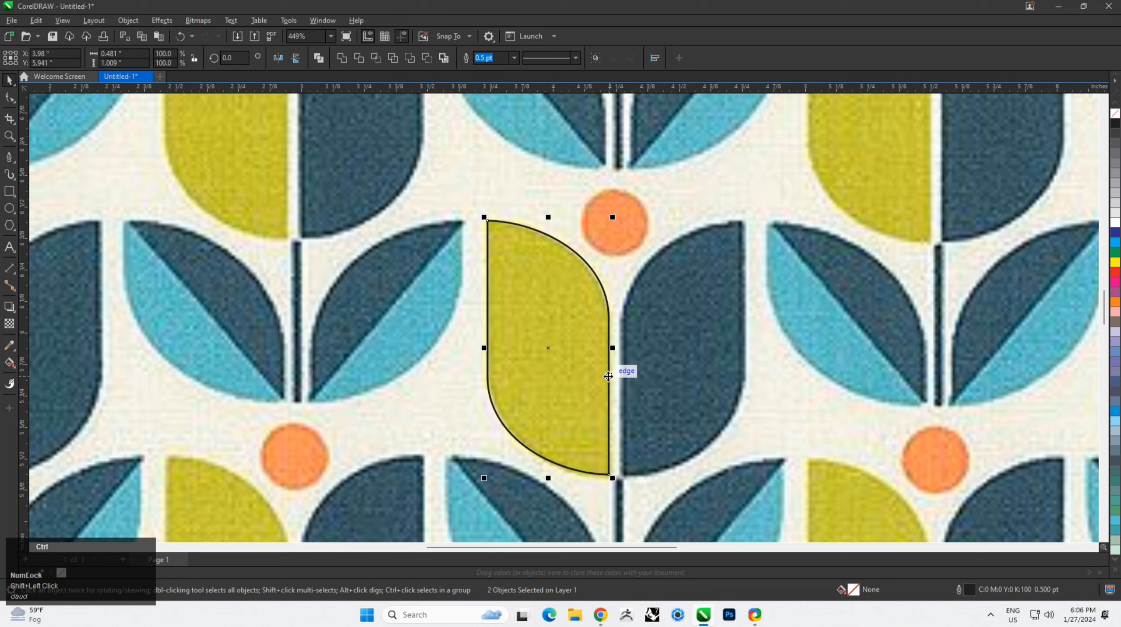
pyautogui.hotkey('ctrl', 'l')
pyautogui.doubleClick(608, 376)
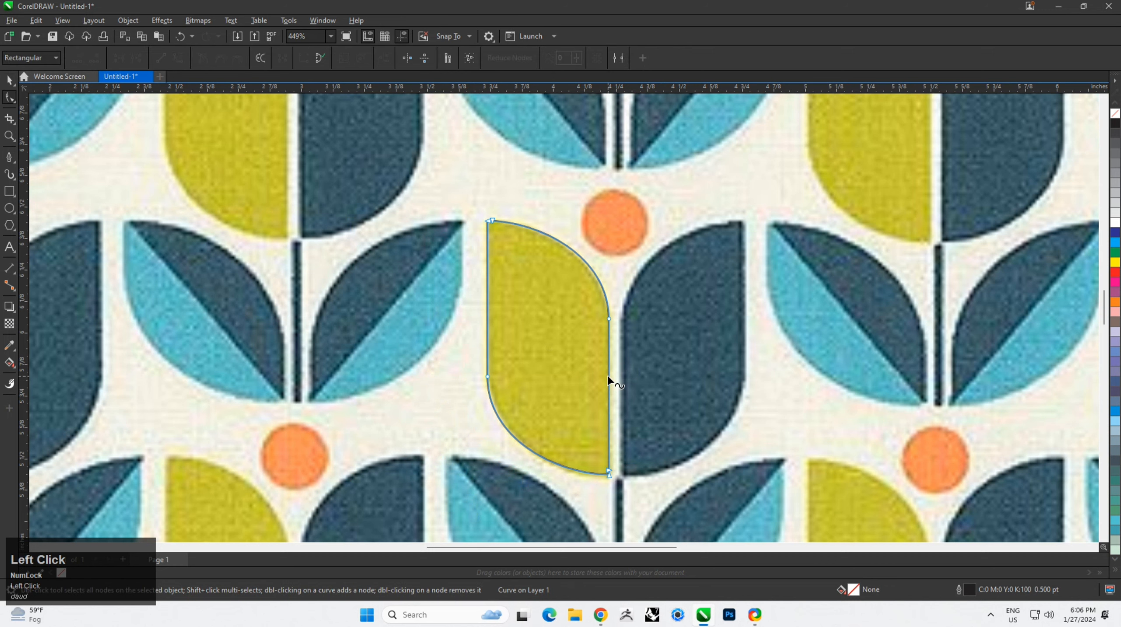
pyautogui.press('space')
pyautogui.hotkey('ctrl', 'z')
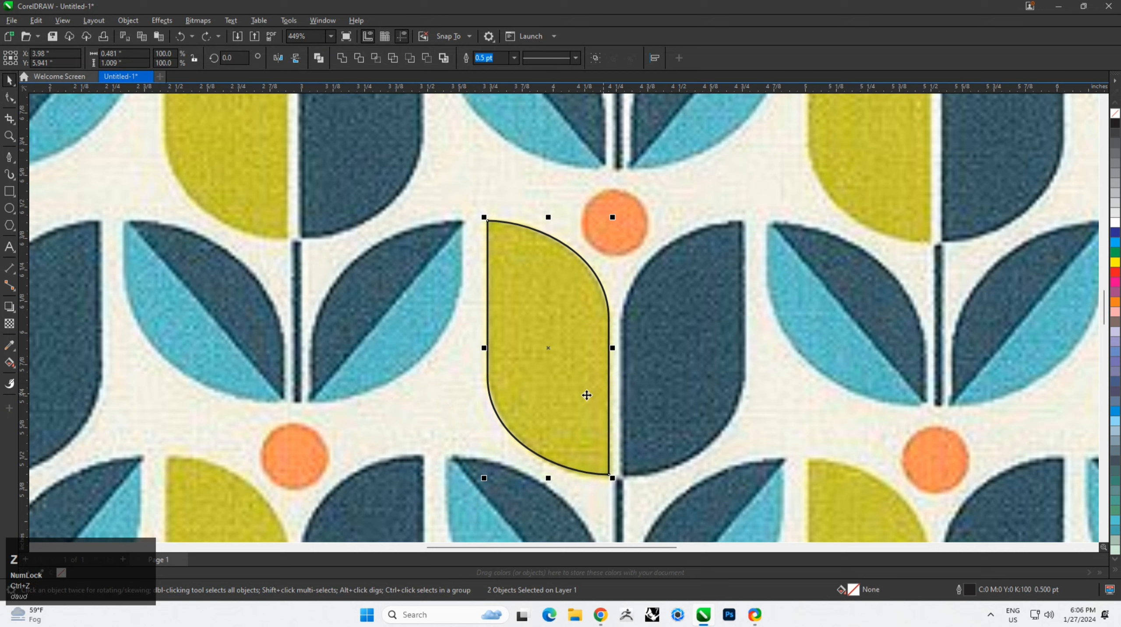
pyautogui.click(585, 467)
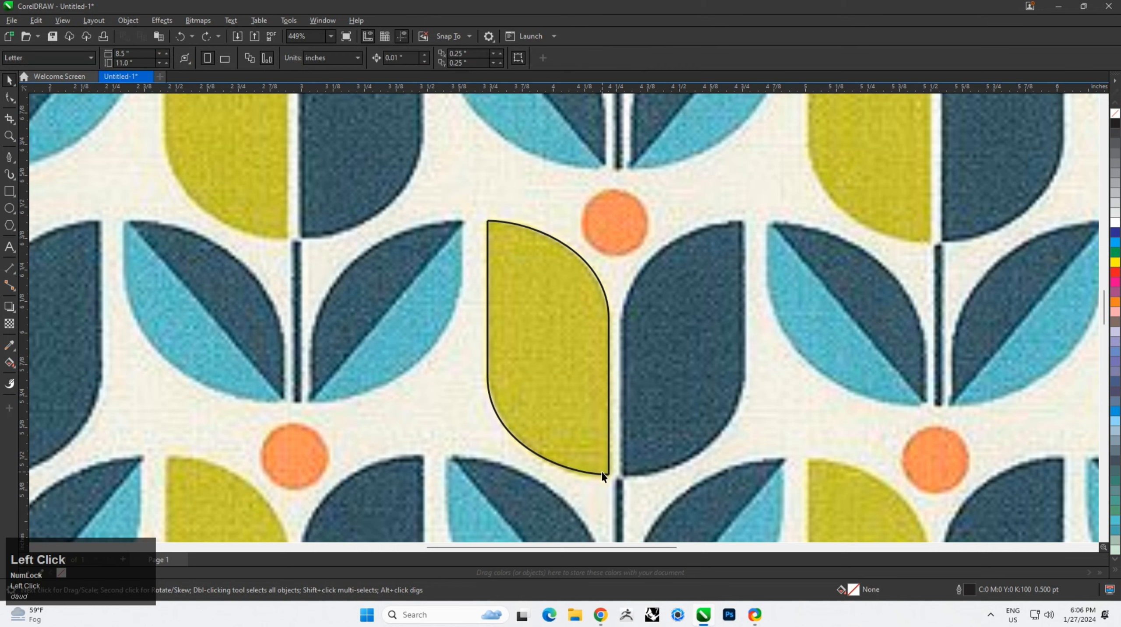
pyautogui.moveTo(602, 472); pyautogui.dragTo(518, 476)
pyautogui.hotkey('ctrl', 'z')
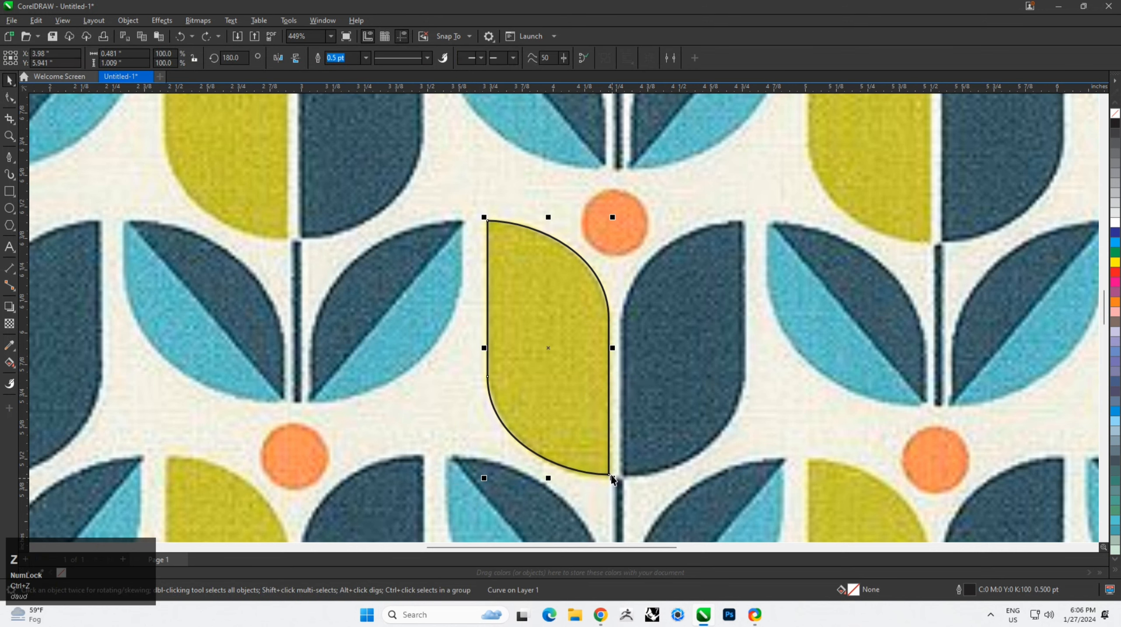
# Select both half outlines of the green petal and combine them into one curve object
pyautogui.press('shift')
pyautogui.keyDown('shift'); pyautogui.click(608, 456); pyautogui.keyUp('shift')
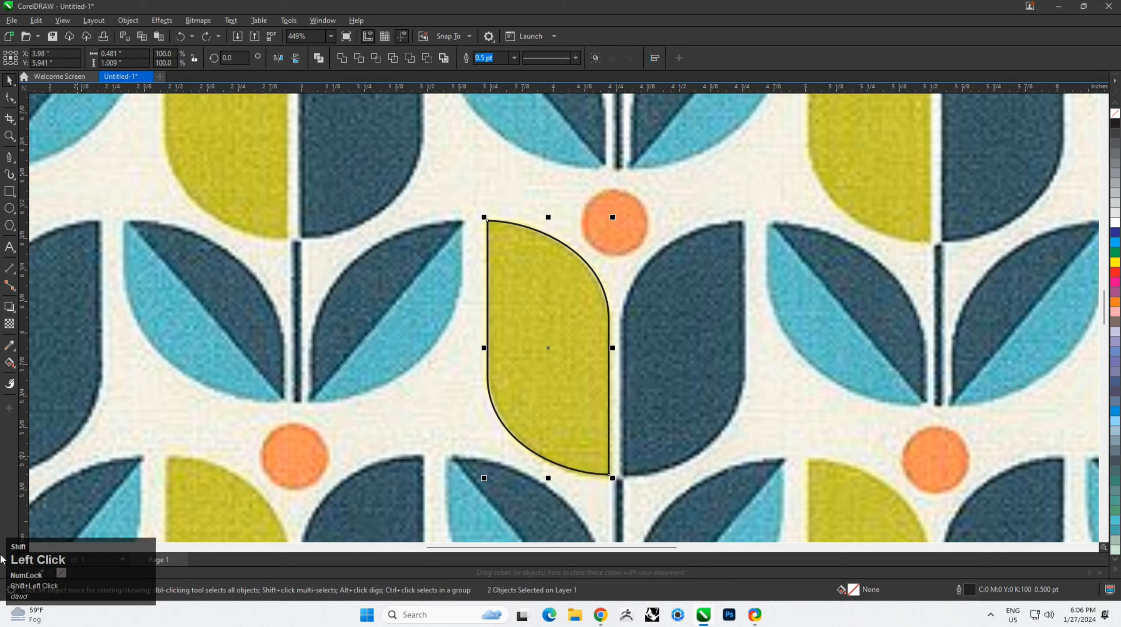
pyautogui.press('ctrl')
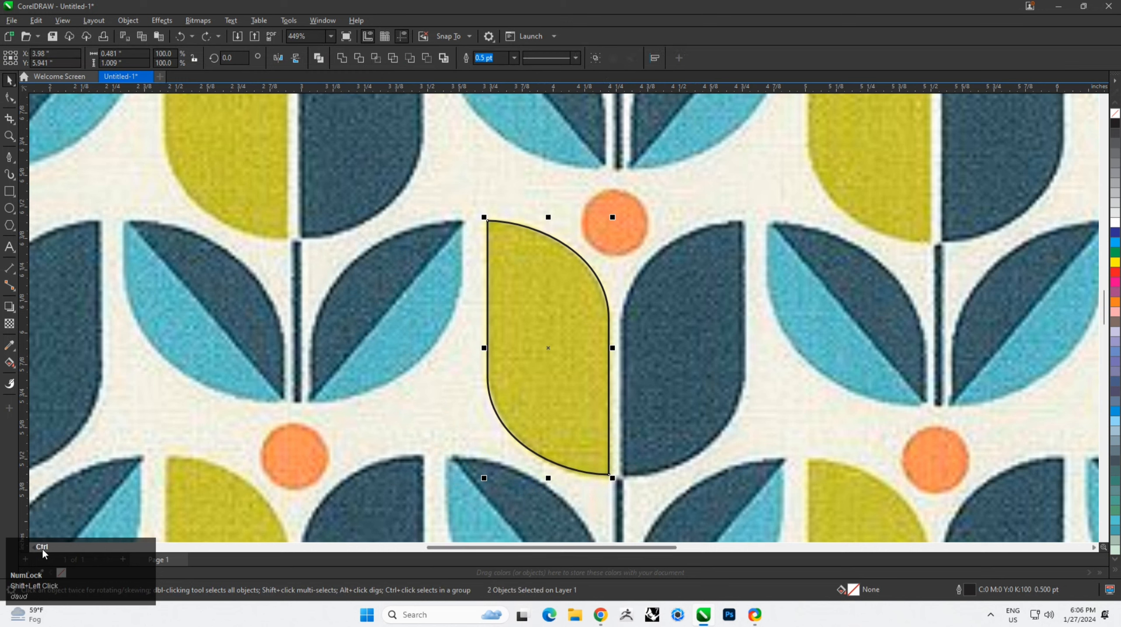
pyautogui.hotkey('ctrl', 'l')
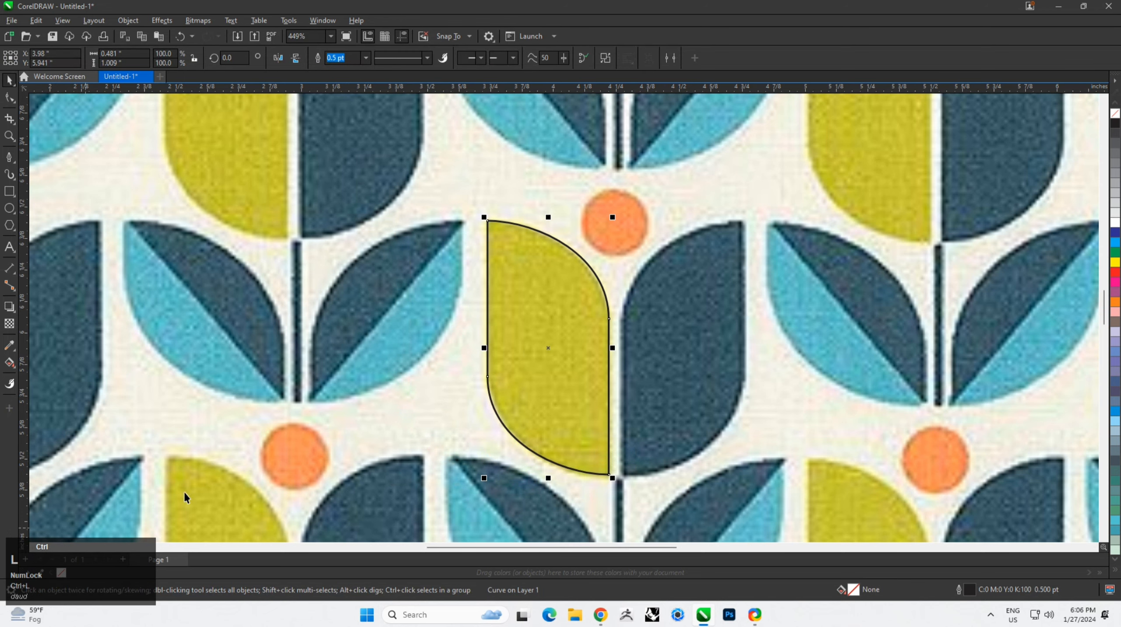
# Join the two overlapping end nodes at the upper left corner of the green petal's outline
pyautogui.doubleClick(606, 382)
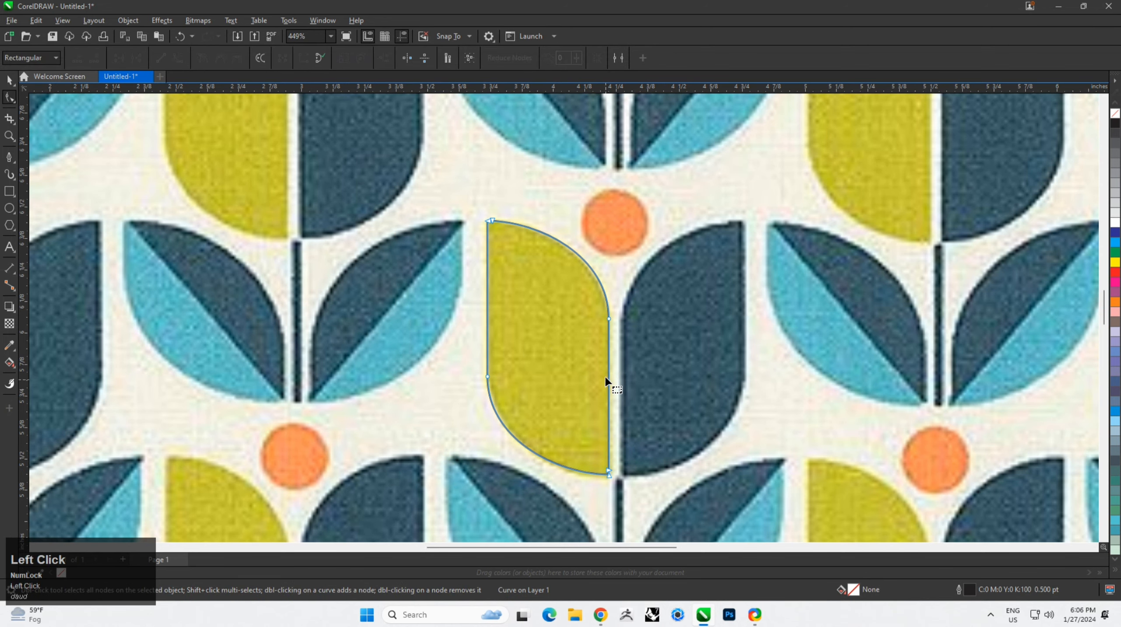
pyautogui.scroll(3, 493, 252)
pyautogui.moveTo(421, 171); pyautogui.dragTo(536, 262)
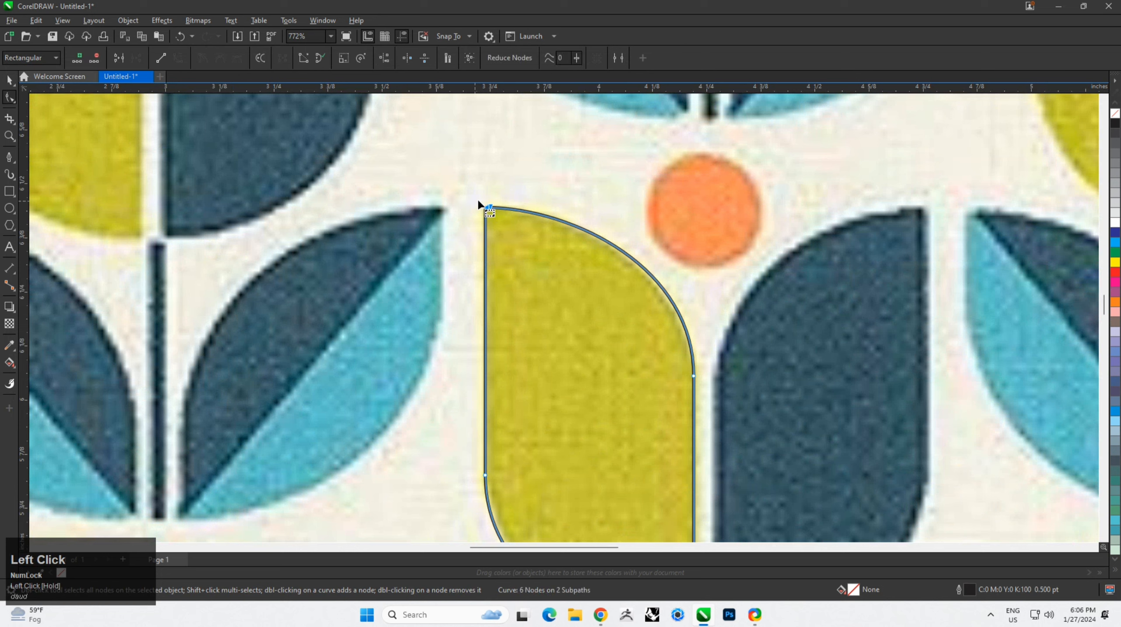
pyautogui.rightClick(486, 207)
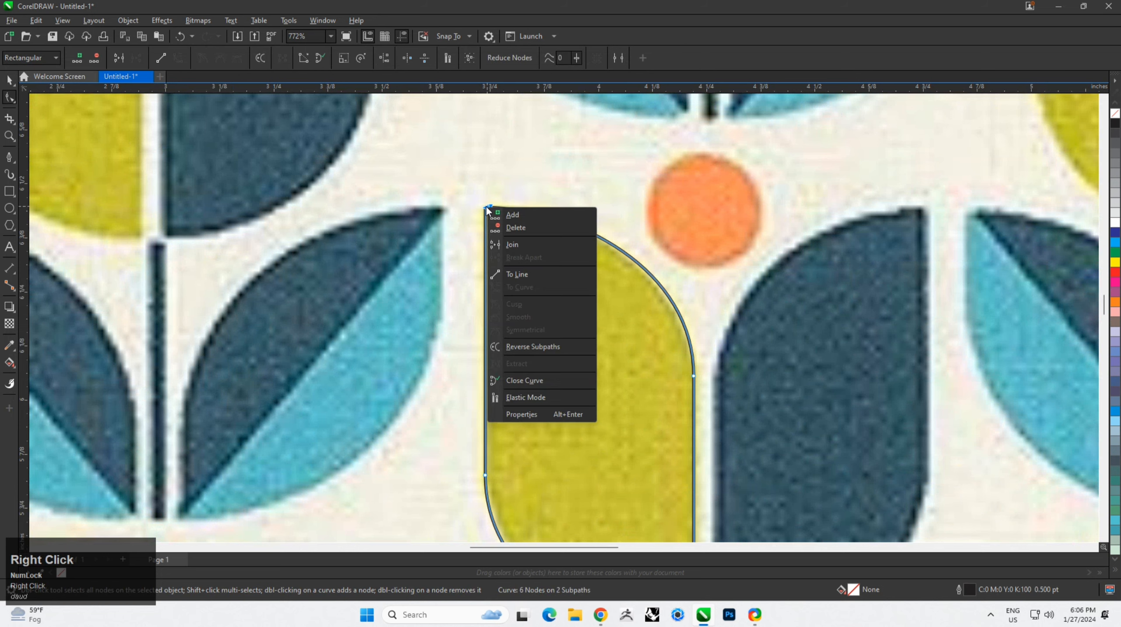
pyautogui.click(522, 242)
# Join the two overlapping end nodes at the lower right corner to close the green petal's outline
pyautogui.scroll(-3, 579, 264)
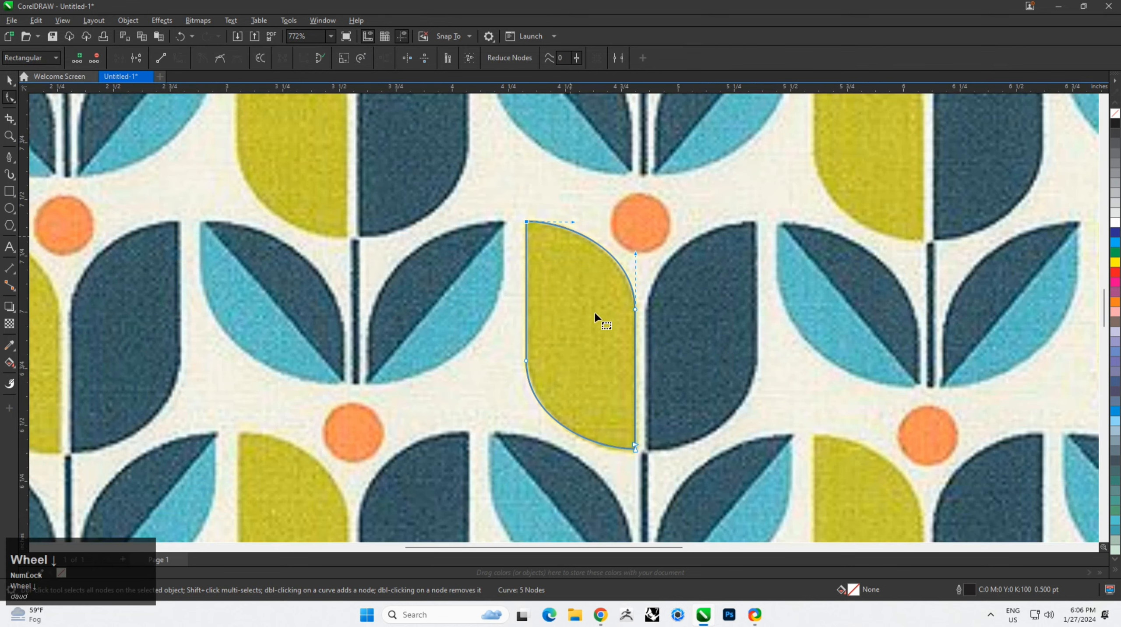
pyautogui.moveTo(591, 363); pyautogui.dragTo(674, 464)
pyautogui.rightClick(651, 412)
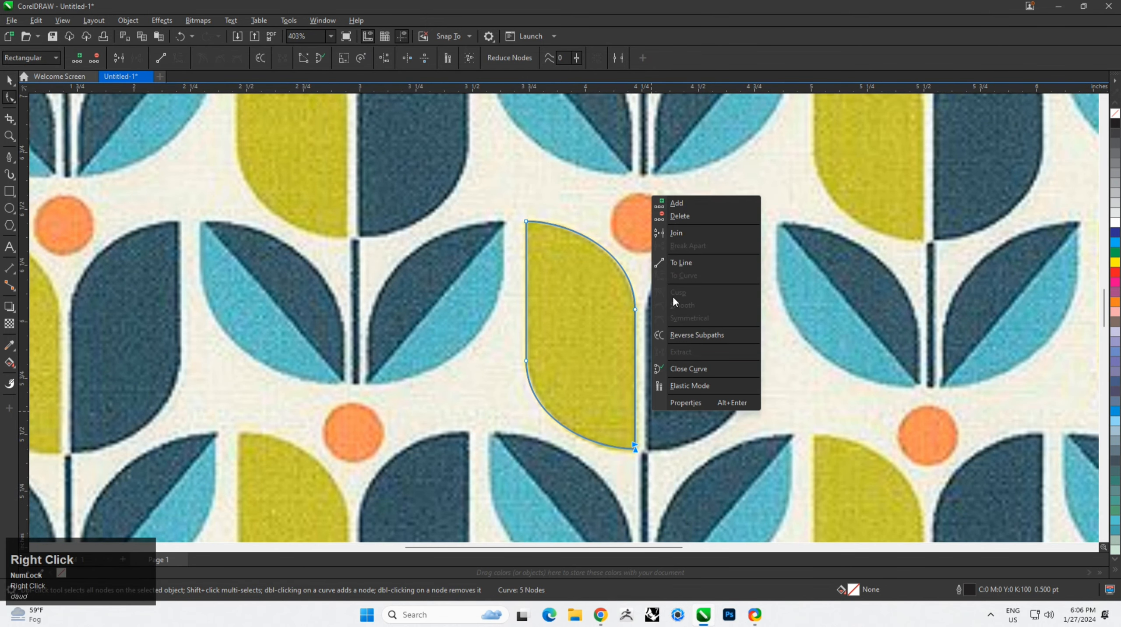
pyautogui.click(684, 232)
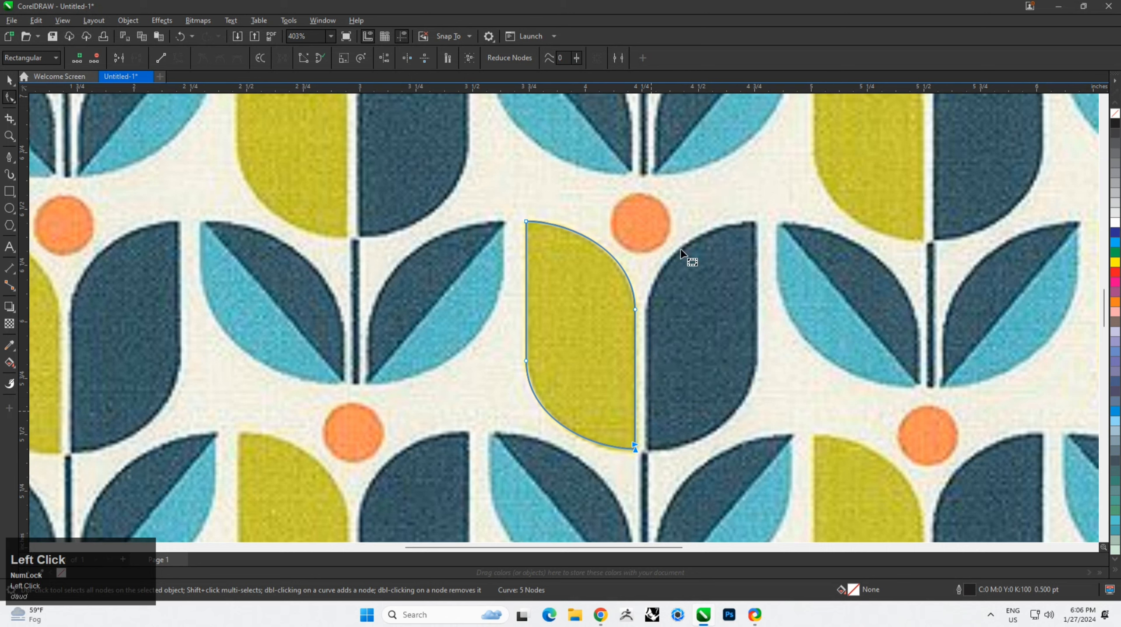
pyautogui.press('space')
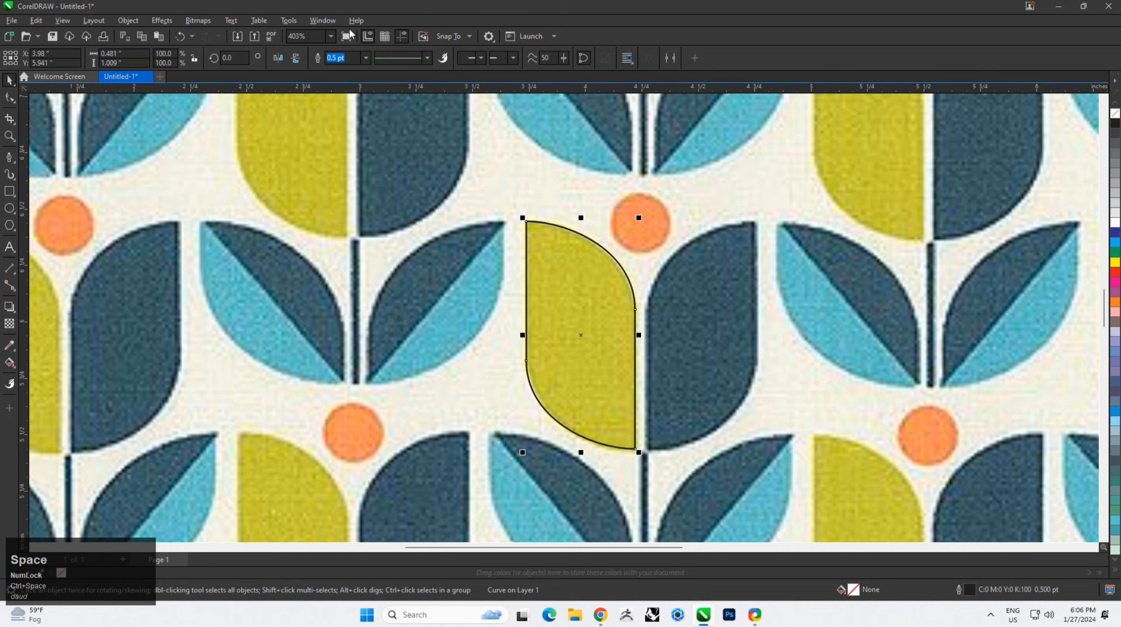
# Duplicate the petal outline to the right, mirror the copy horizontally, and align it over the dark blue petal
pyautogui.moveTo(547, 249); pyautogui.dragTo(695, 245)
pyautogui.keyDown('ctrl'); pyautogui.rightClick(695, 245); pyautogui.keyUp('ctrl')
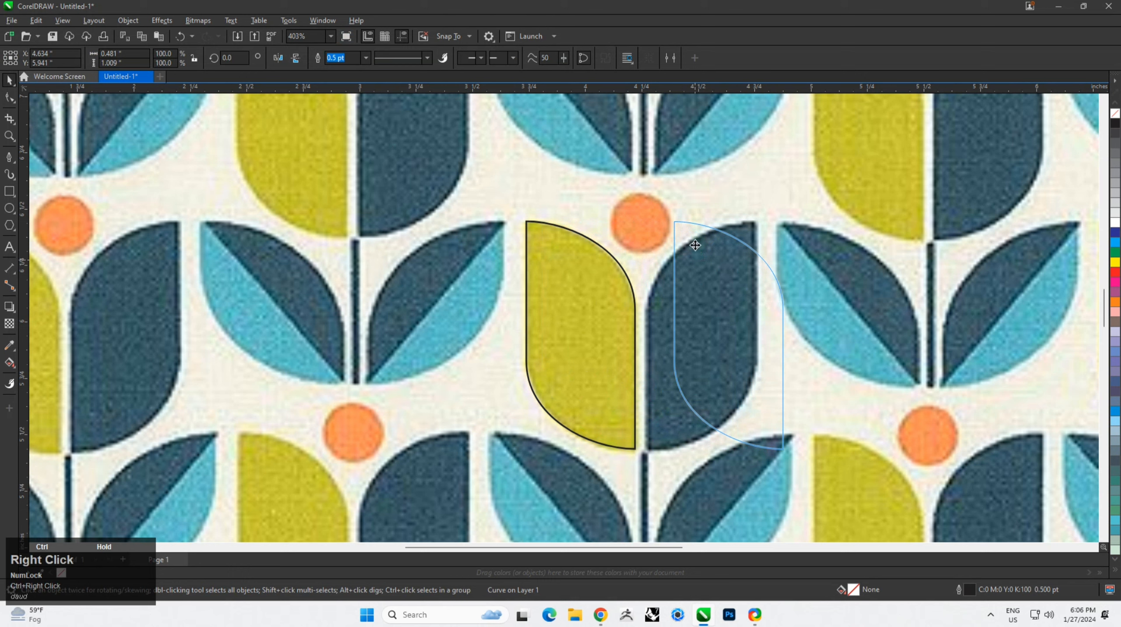
pyautogui.click(280, 59)
pyautogui.moveTo(751, 367); pyautogui.dragTo(723, 365)
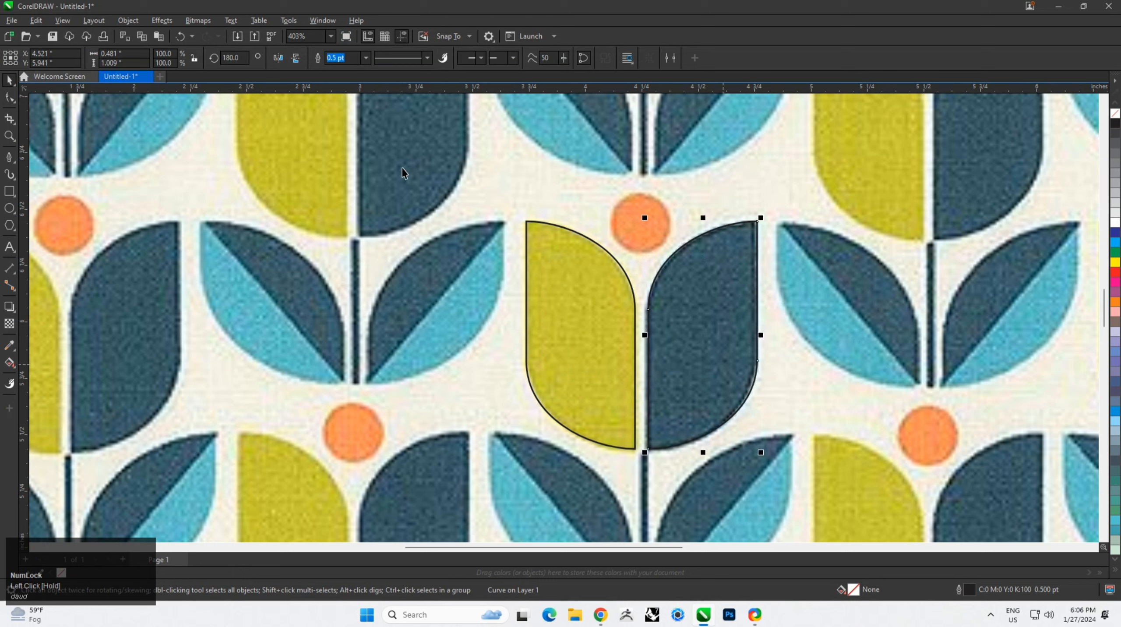
# Draw a circle about 0.25 inches in diameter over the orange dot above the two petals
pyautogui.click(8, 209)
pyautogui.scroll(1, 645, 218)
pyautogui.moveTo(592, 177); pyautogui.dragTo(682, 260)
pyautogui.press('space')
# Draw a rectangle about 0.635 inches high, starting at the upper end of the stem below the petals
pyautogui.scroll(-2, 549, 212)
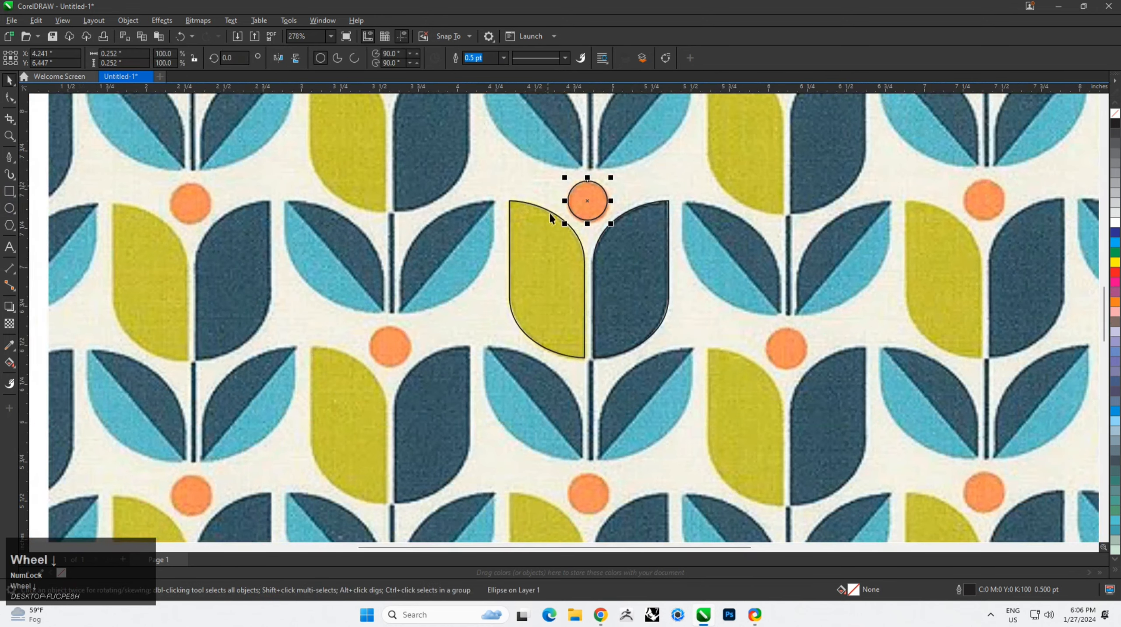
pyautogui.middleClick(549, 212)
pyautogui.scroll(2, 536, 263)
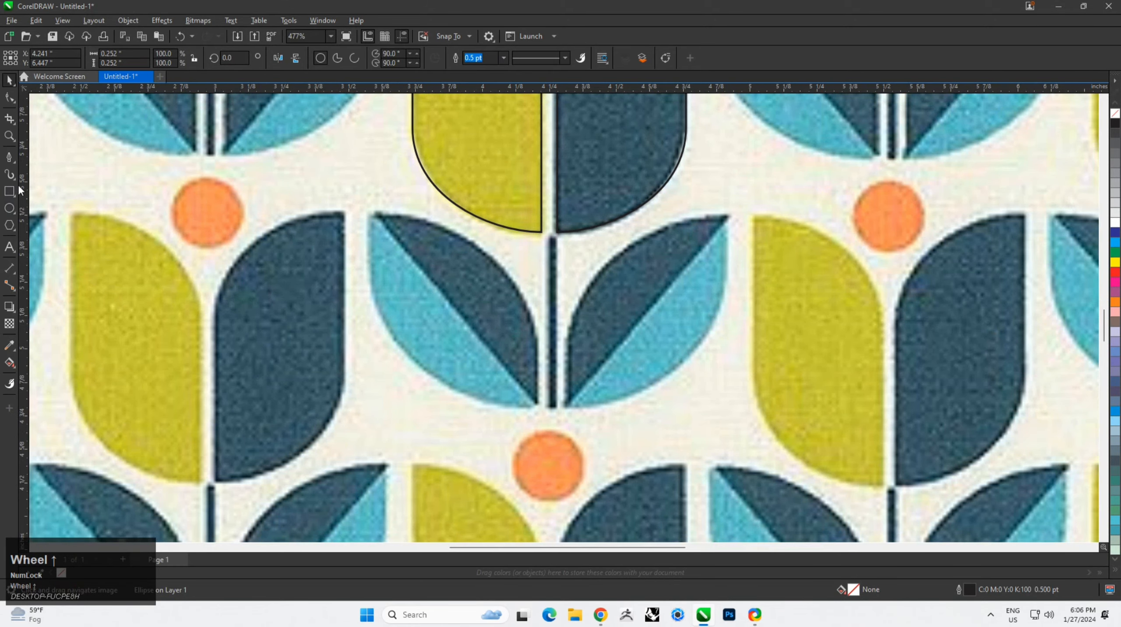
pyautogui.click(10, 157)
pyautogui.scroll(1, 515, 256)
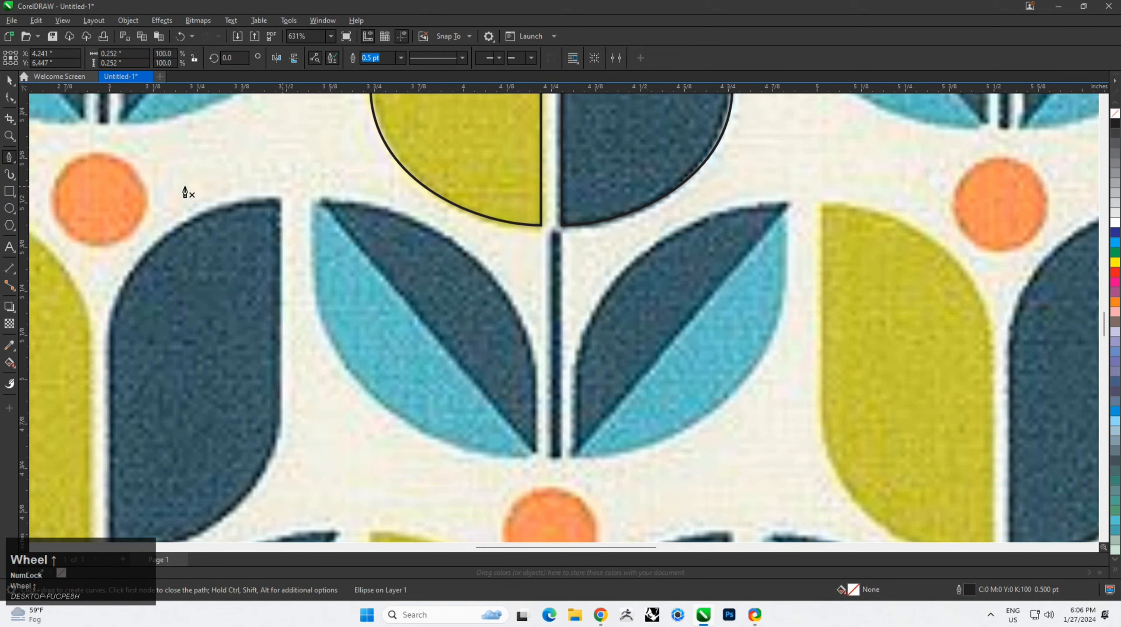
pyautogui.click(7, 191)
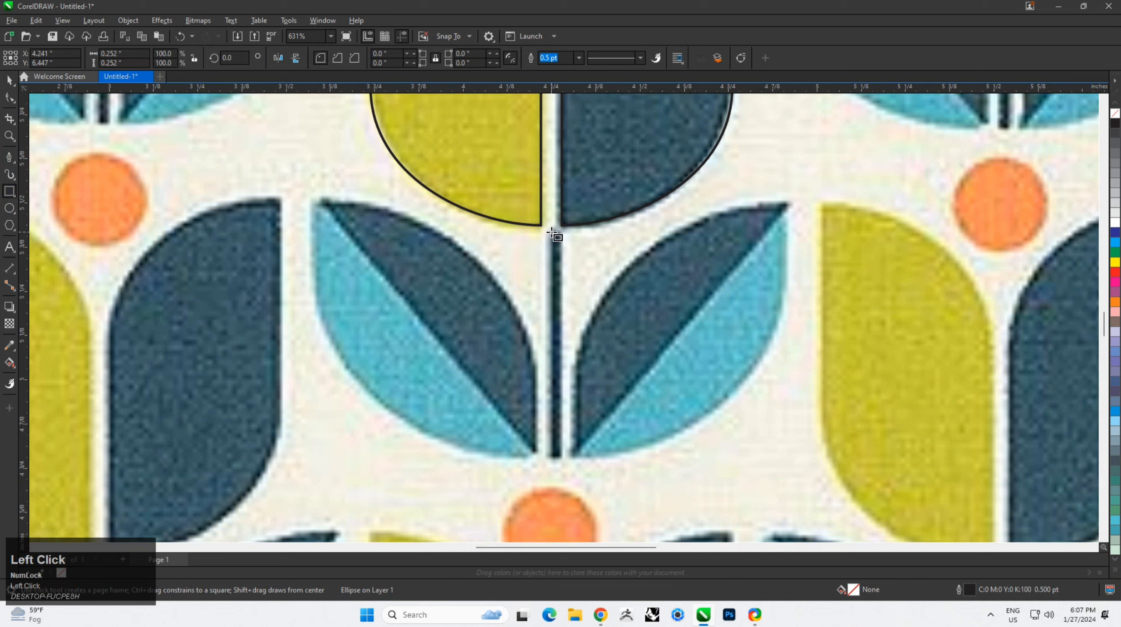
pyautogui.moveTo(551, 233); pyautogui.dragTo(562, 452)
# Narrow the rectangle to about 0.021 inches wide so it forms the stem, and clear the selection
pyautogui.scroll(-2, 615, 316)
pyautogui.scroll(2, 615, 315)
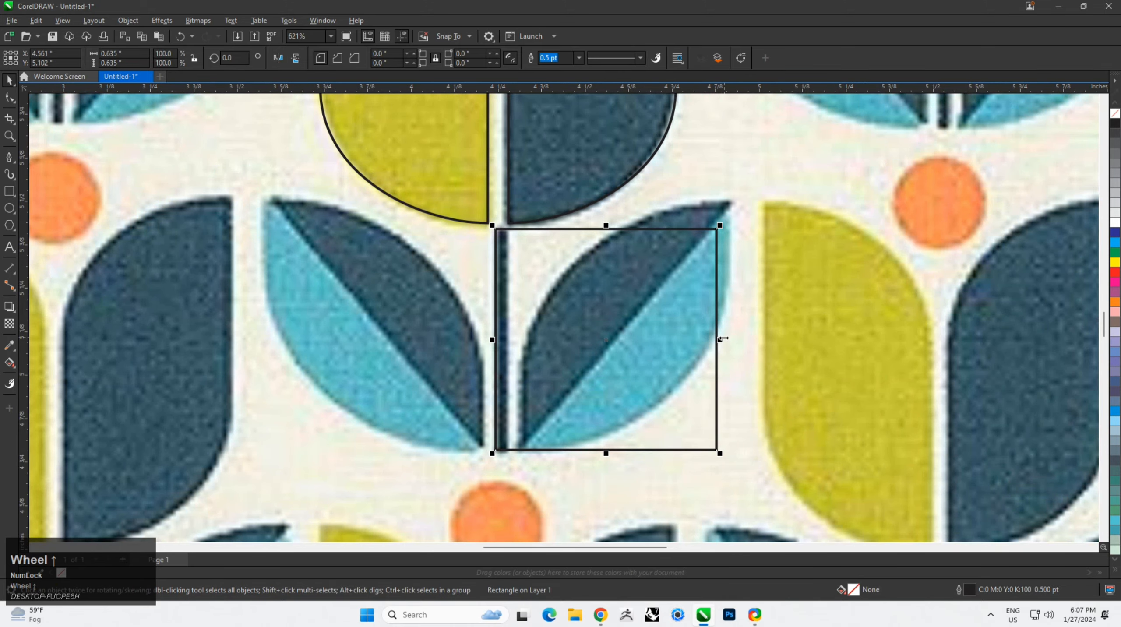
pyautogui.moveTo(723, 338); pyautogui.dragTo(510, 336)
pyautogui.middleClick(514, 309)
pyautogui.scroll(-2, 564, 199)
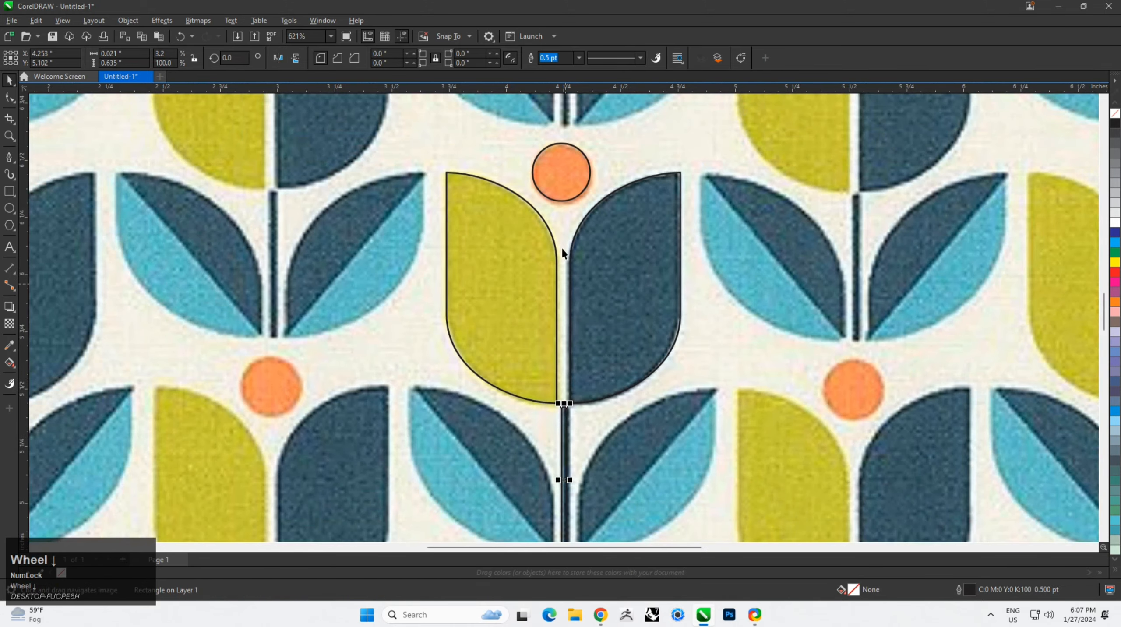
pyautogui.click(565, 198)
pyautogui.click(644, 362)
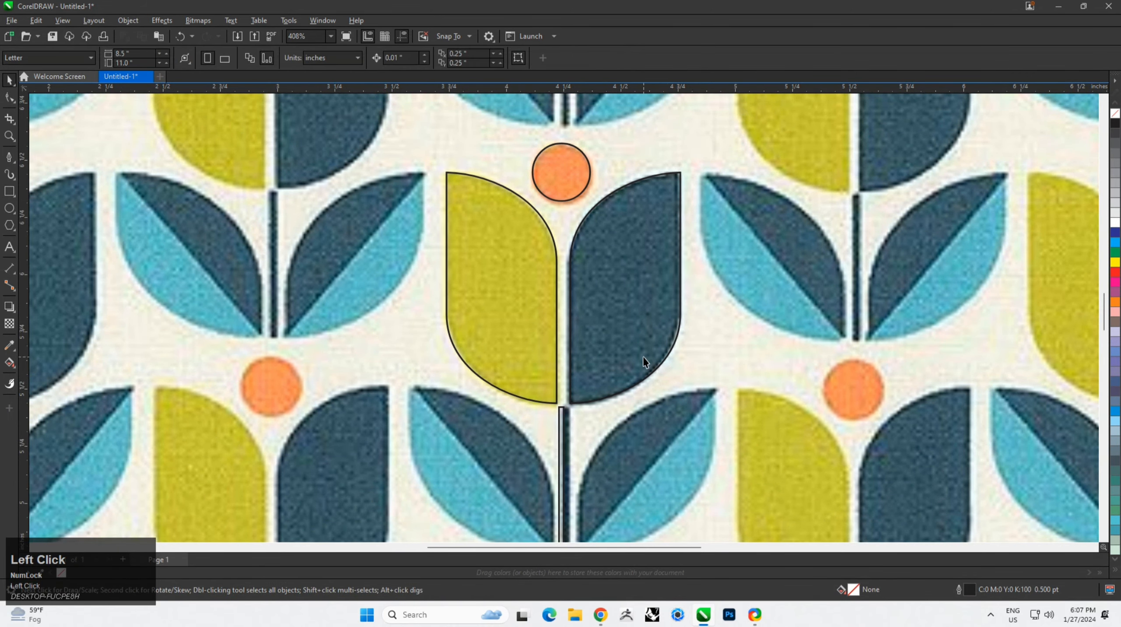
# Trace the light blue half of the leaf left of the stem as a closed Pen outline, about 0.62 by 0.71 inches
pyautogui.middleClick(644, 362)
pyautogui.scroll(2, 509, 398)
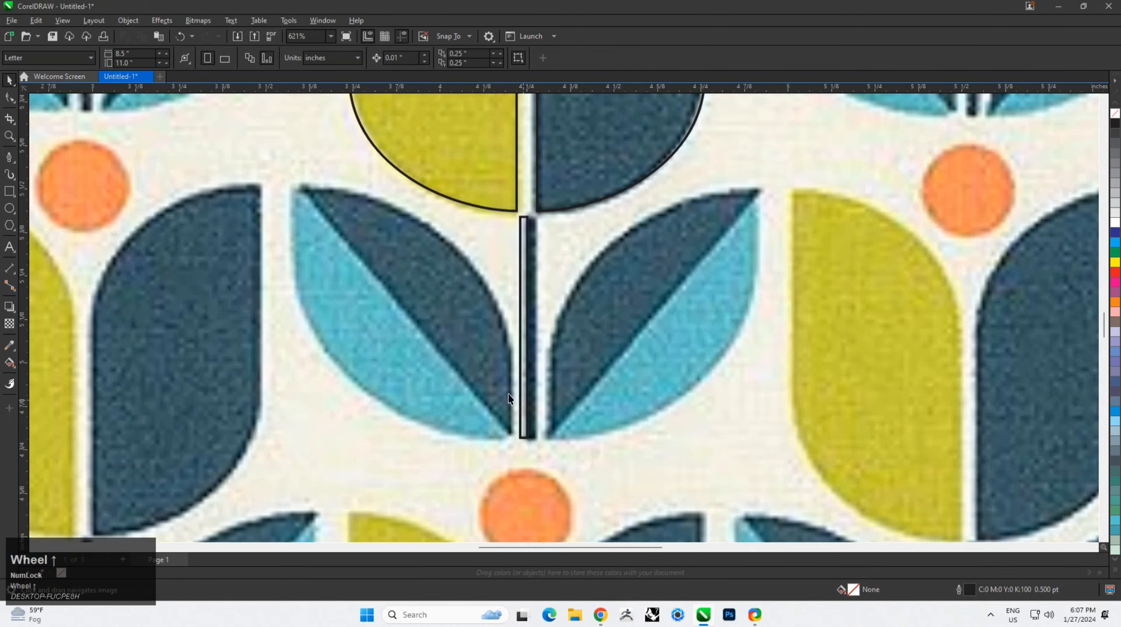
pyautogui.click(8, 161)
pyautogui.scroll(-2, 411, 423)
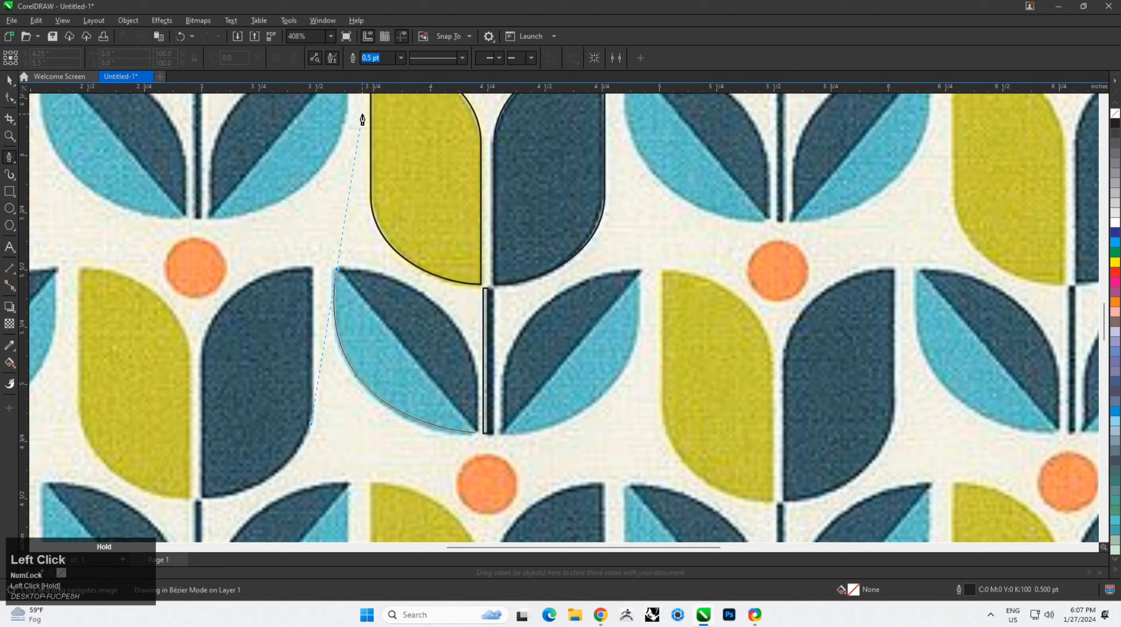
pyautogui.click(479, 435)
pyautogui.moveTo(337, 269); pyautogui.dragTo(354, 193)
pyautogui.press('space')
pyautogui.click(336, 270)
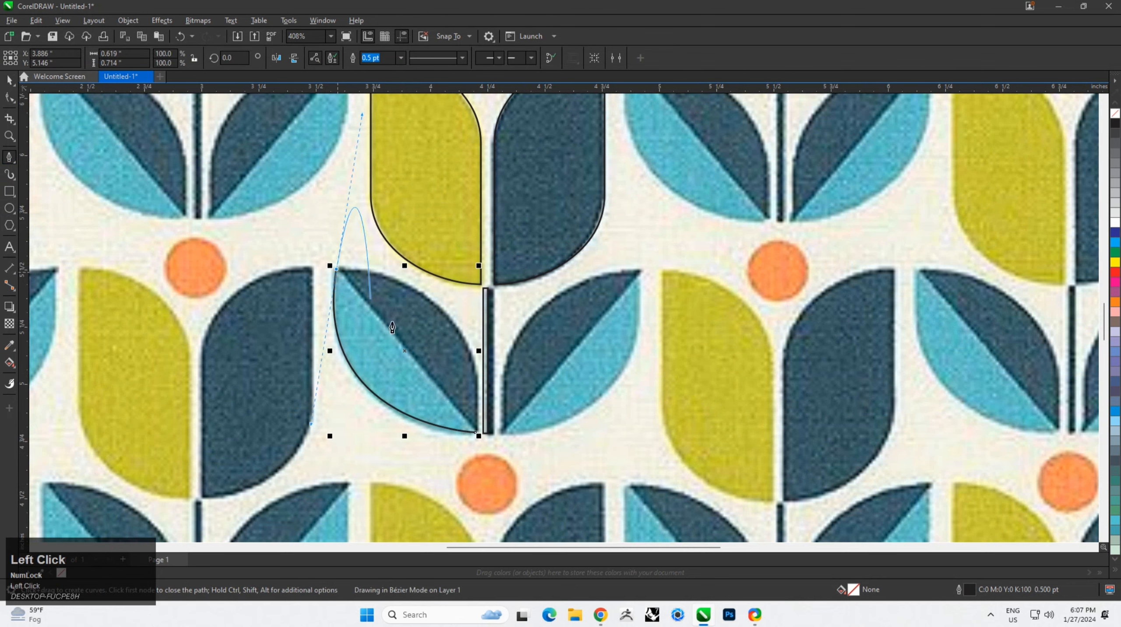
pyautogui.keyDown('alt'); pyautogui.click(337, 270); pyautogui.keyUp('alt')
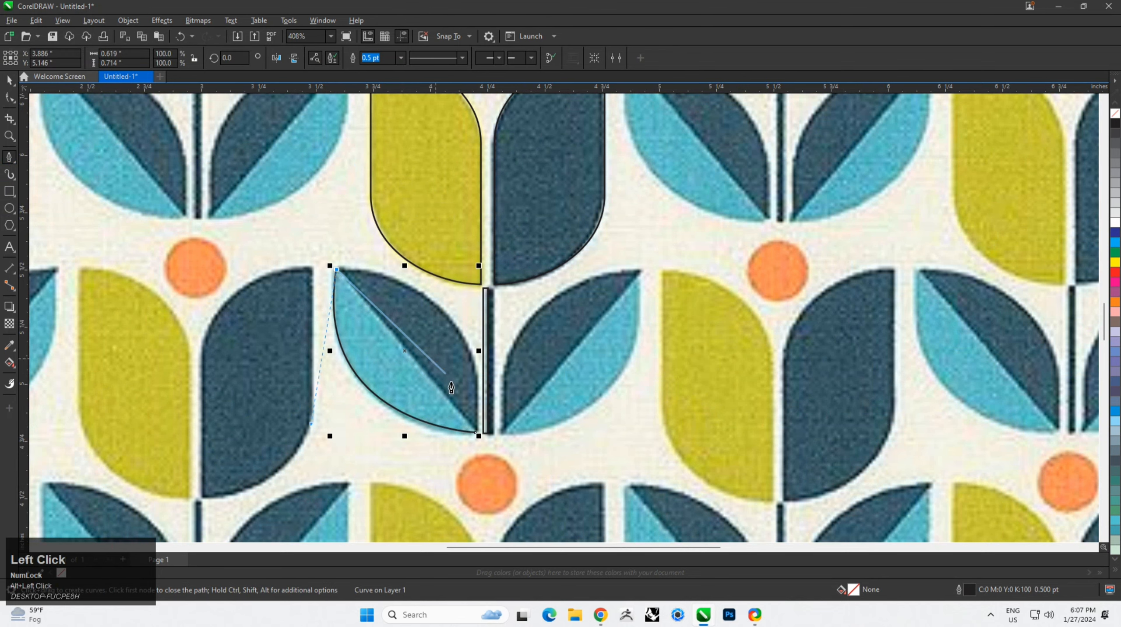
pyautogui.click(478, 434)
pyautogui.press('space')
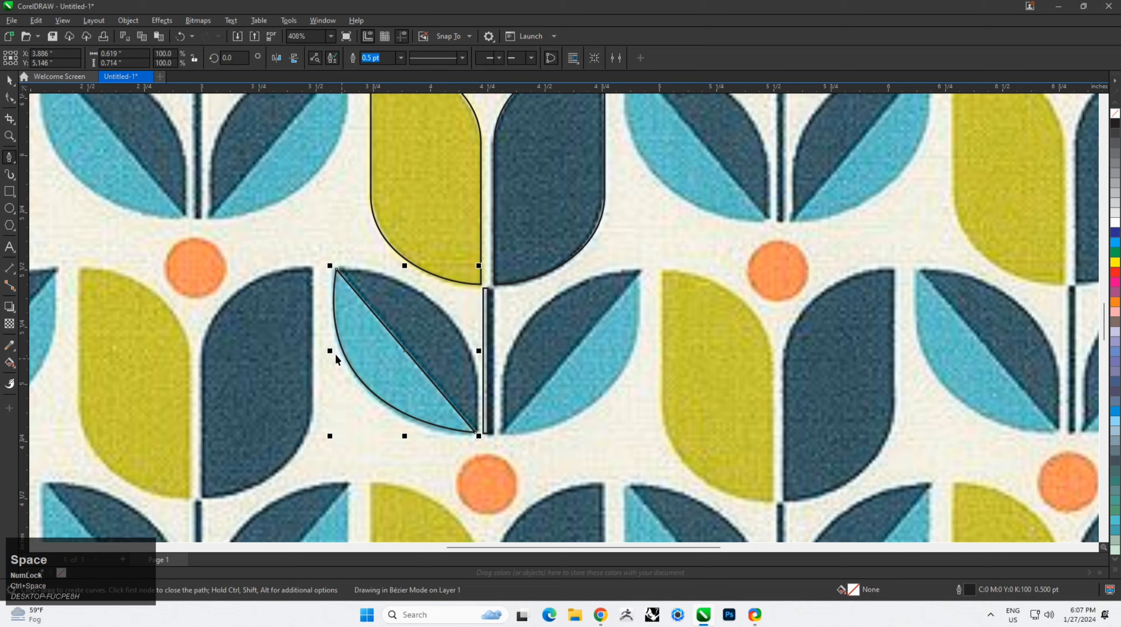
# Make a horizontally mirrored copy of the half-leaf outline and rotate it about its lower tip to cover the leaf's dark blue half
pyautogui.moveTo(330, 350); pyautogui.dragTo(490, 332)
pyautogui.rightClick(490, 333)
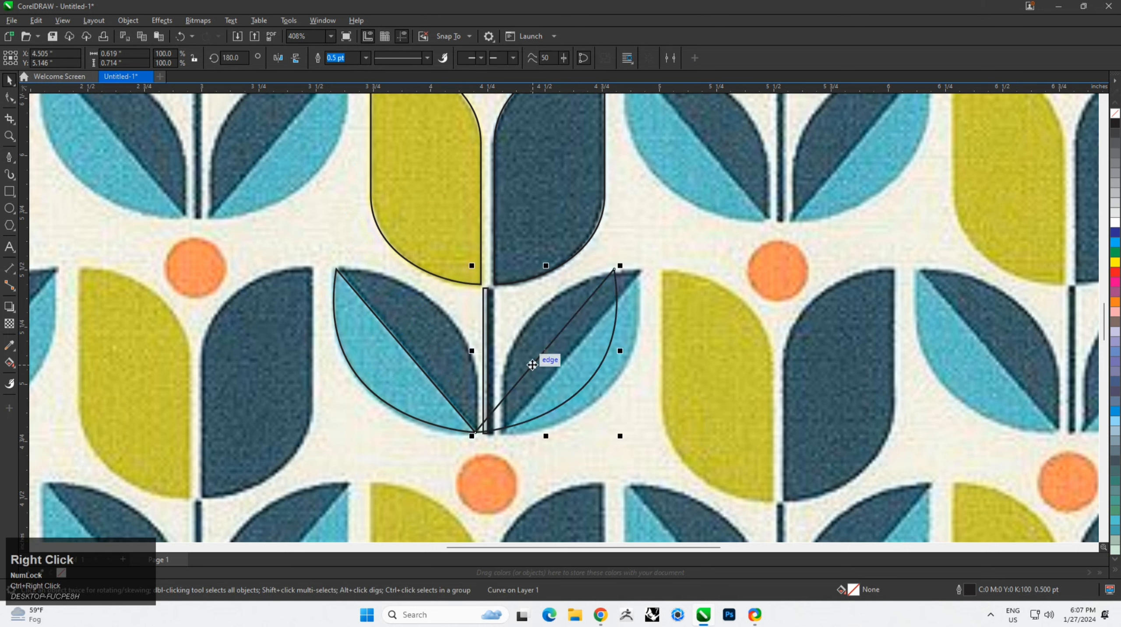
pyautogui.doubleClick(545, 358)
pyautogui.press('space')
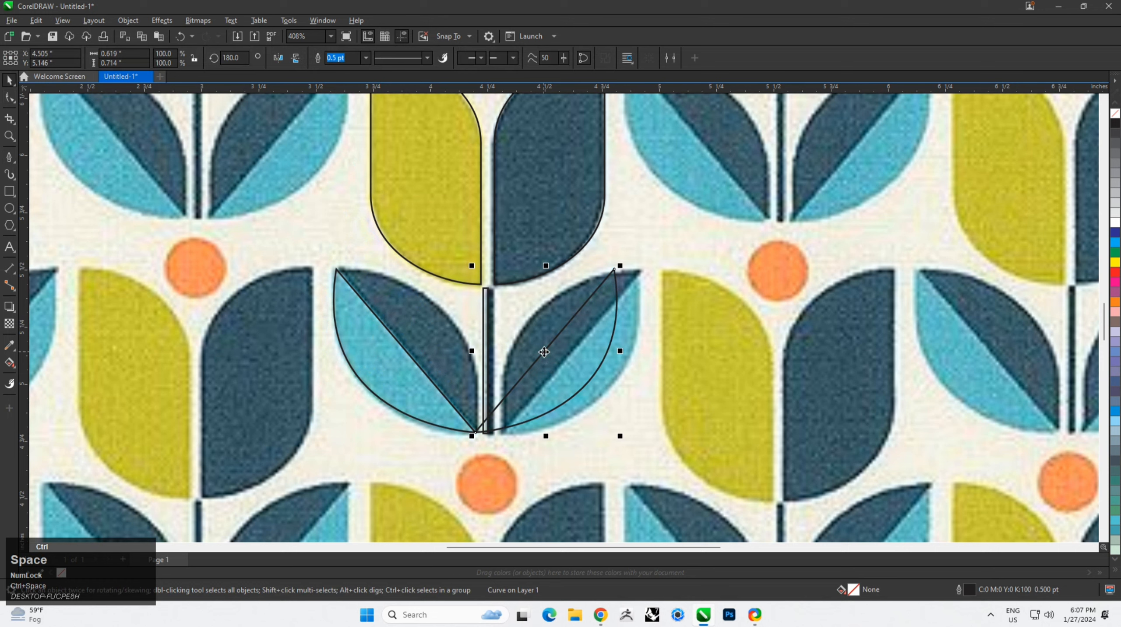
pyautogui.click(545, 351)
pyautogui.moveTo(545, 351); pyautogui.dragTo(475, 433)
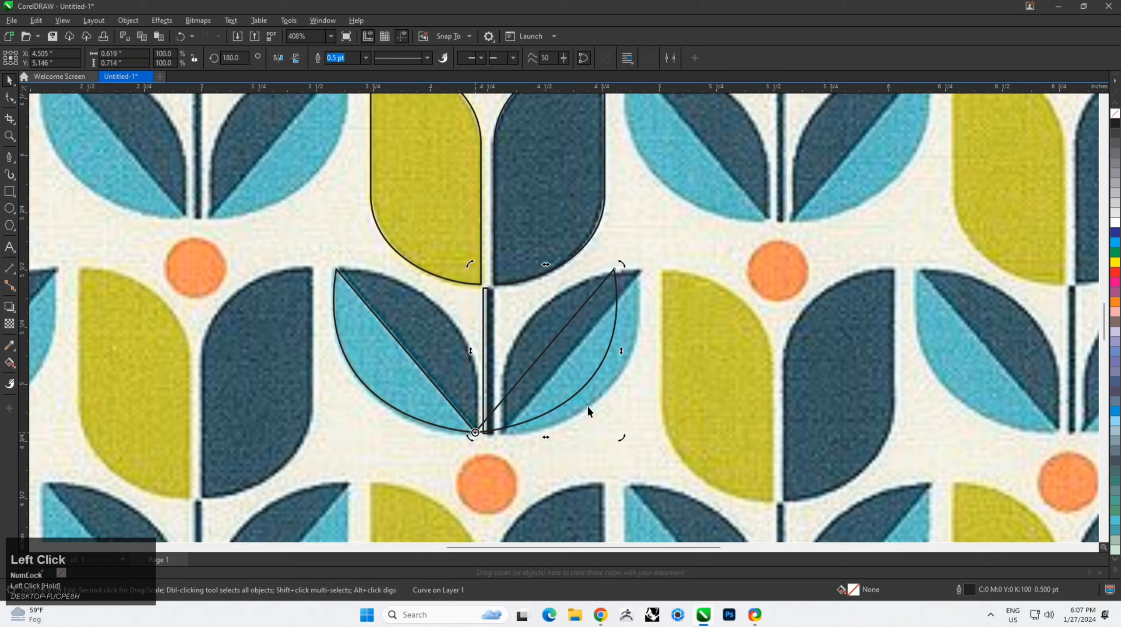
pyautogui.moveTo(622, 436); pyautogui.dragTo(512, 246)
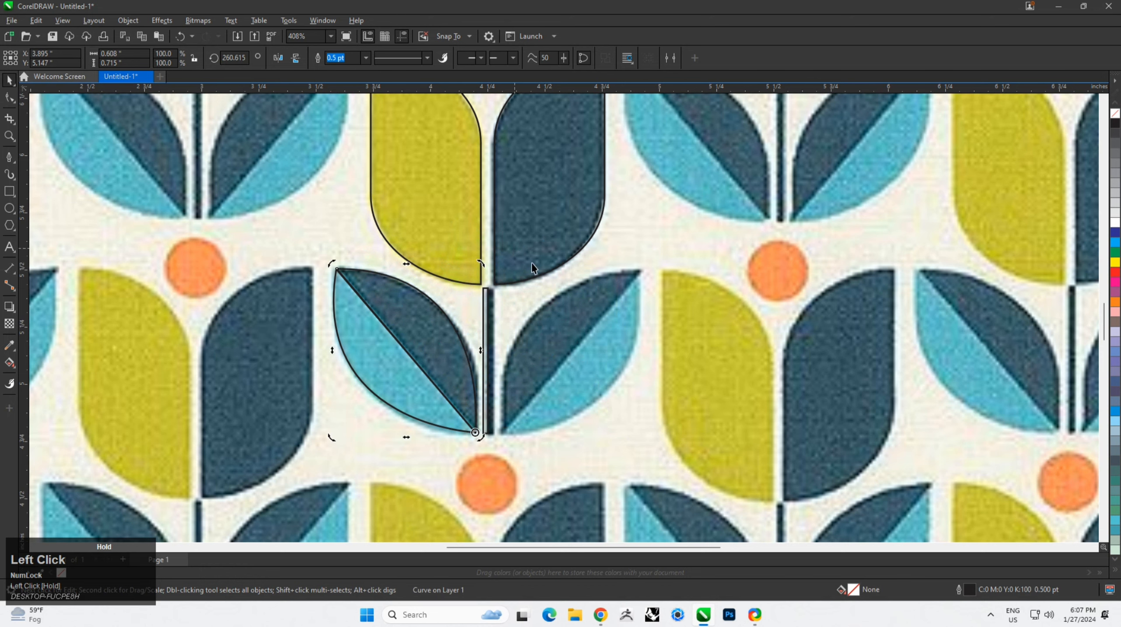
pyautogui.click(632, 318)
# Duplicate both halves of the left leaf to the right, mirror the copy horizontally, and align it over the right leaf
pyautogui.scroll(2, 445, 332)
pyautogui.click(447, 324)
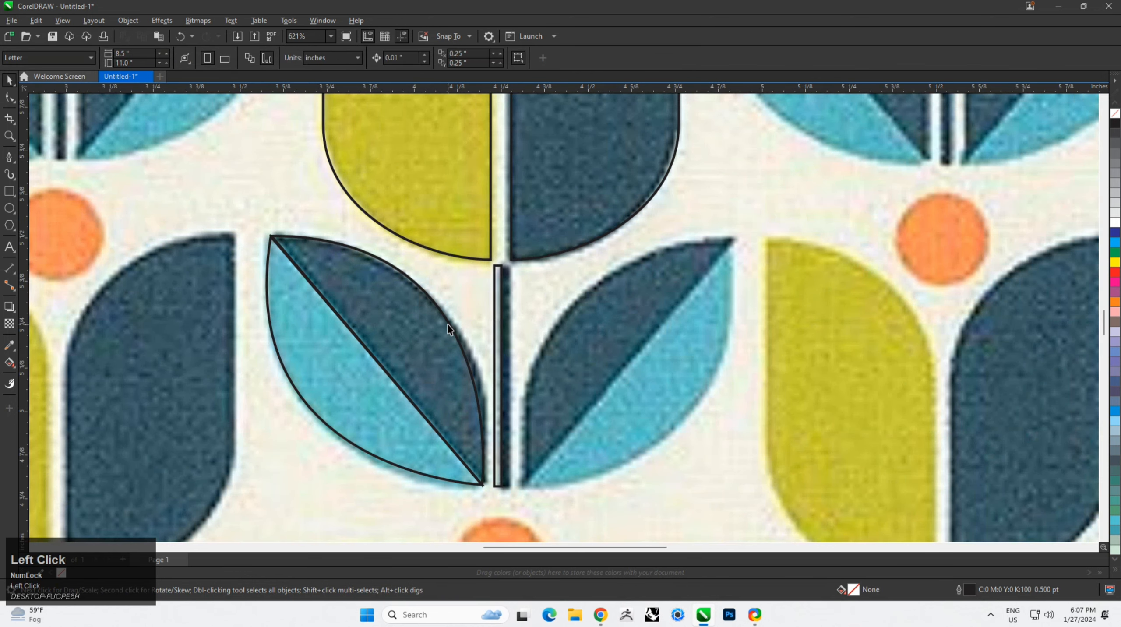
pyautogui.keyDown('shift'); pyautogui.click(318, 419); pyautogui.keyUp('shift')
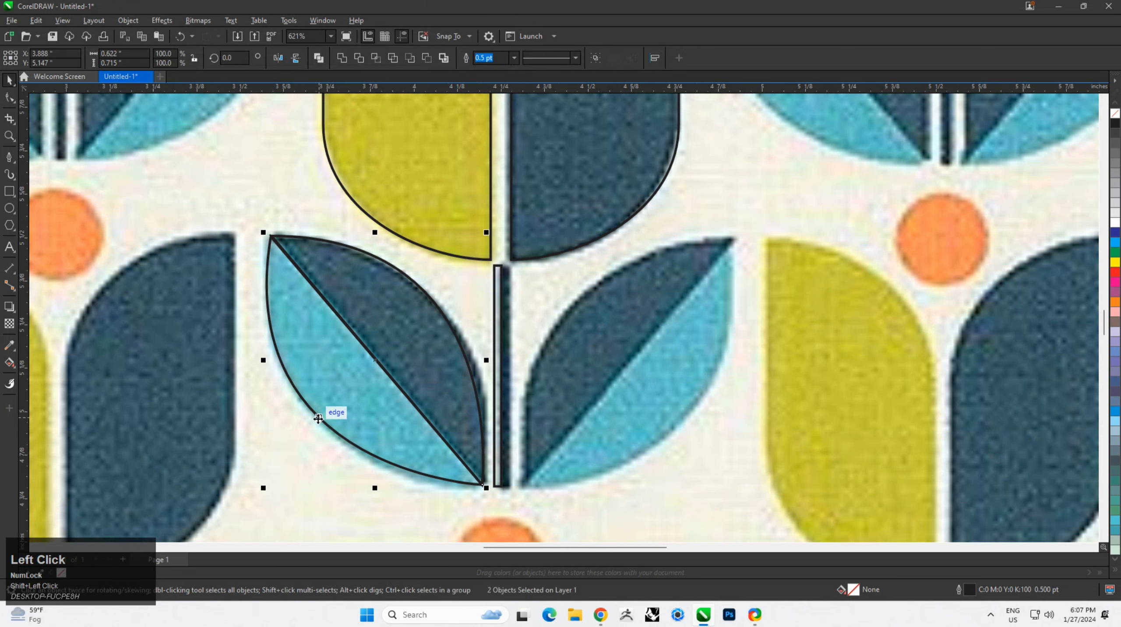
pyautogui.moveTo(319, 418); pyautogui.dragTo(709, 390)
pyautogui.rightClick(713, 387)
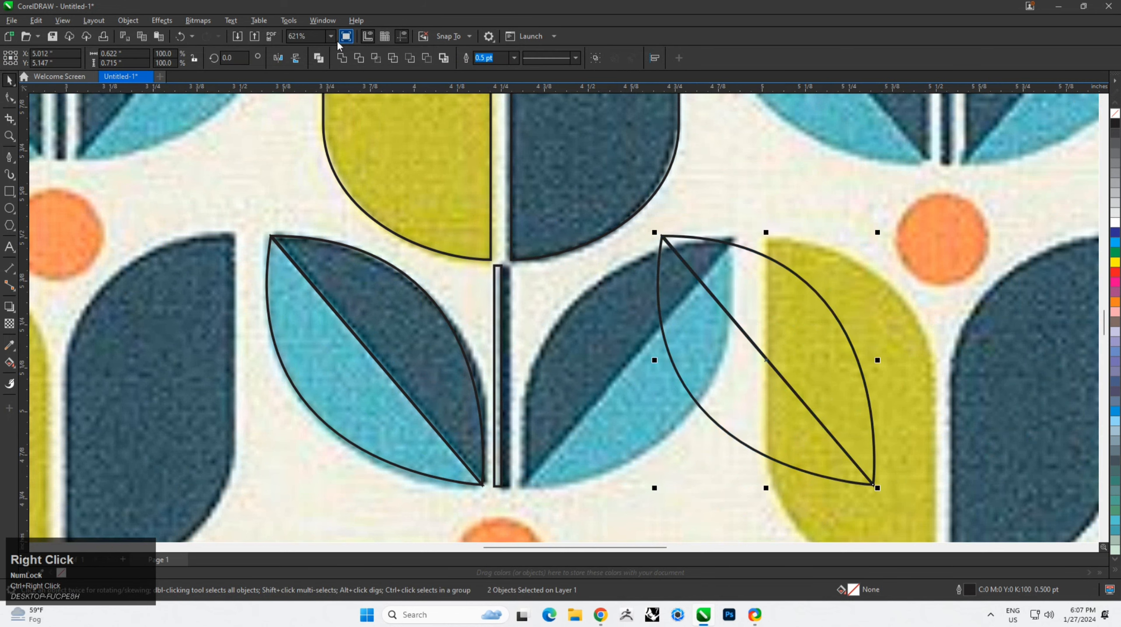
pyautogui.click(277, 57)
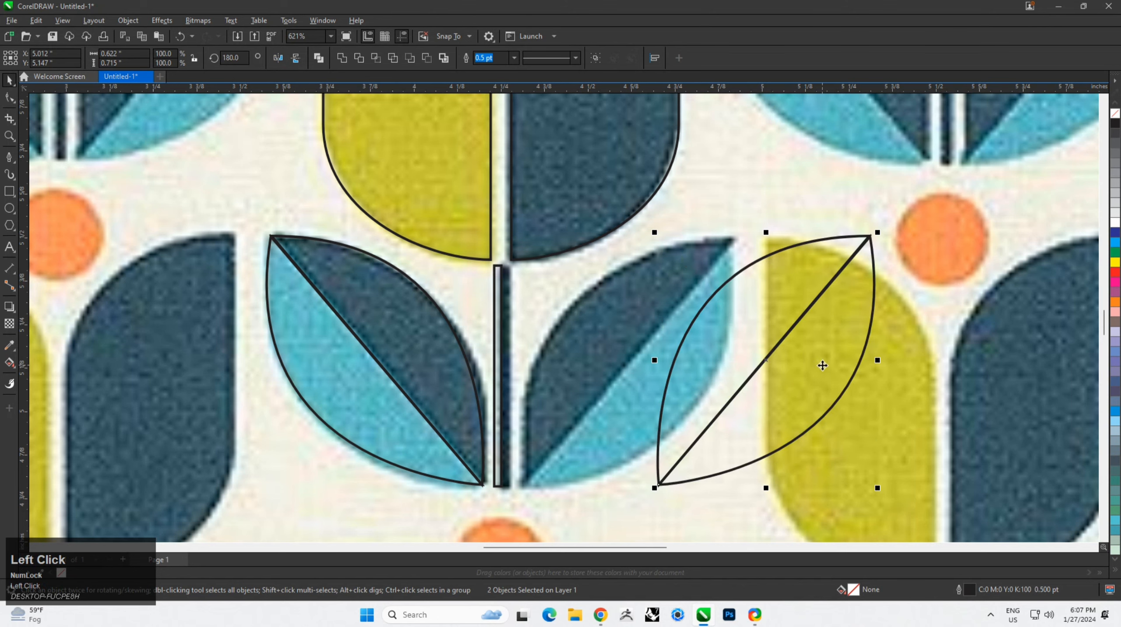
pyautogui.moveTo(822, 365); pyautogui.dragTo(685, 364)
# Unlock the reference image, move it left, clear of the traced flower, and deselect it
pyautogui.scroll(-3, 524, 275)
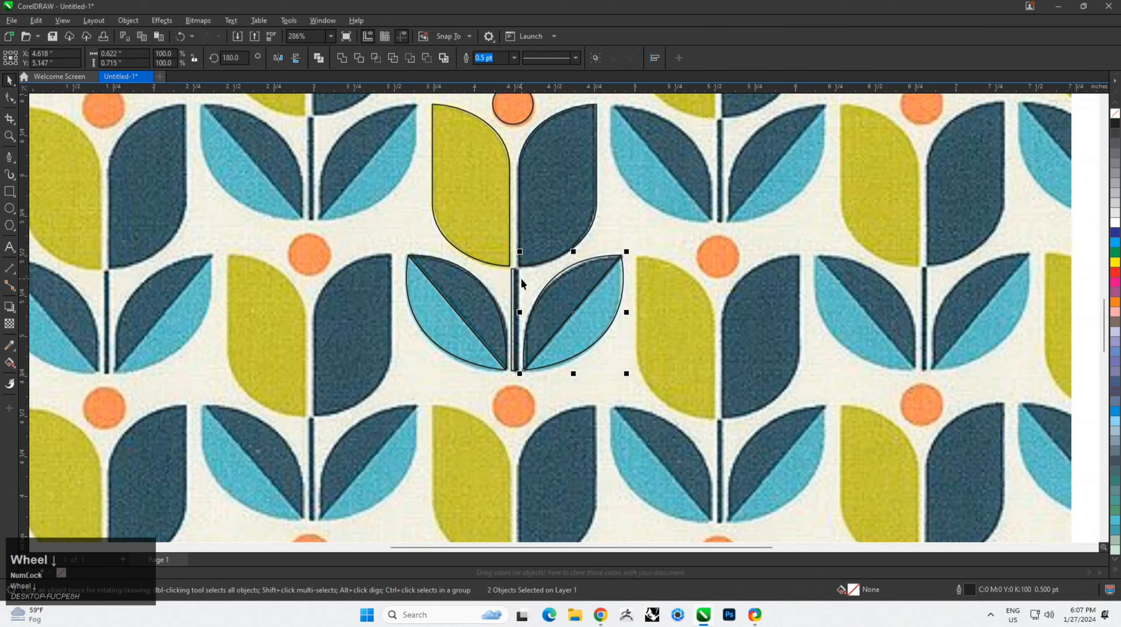
pyautogui.scroll(-4, 520, 278)
pyautogui.middleClick(583, 237)
pyautogui.rightClick(559, 286)
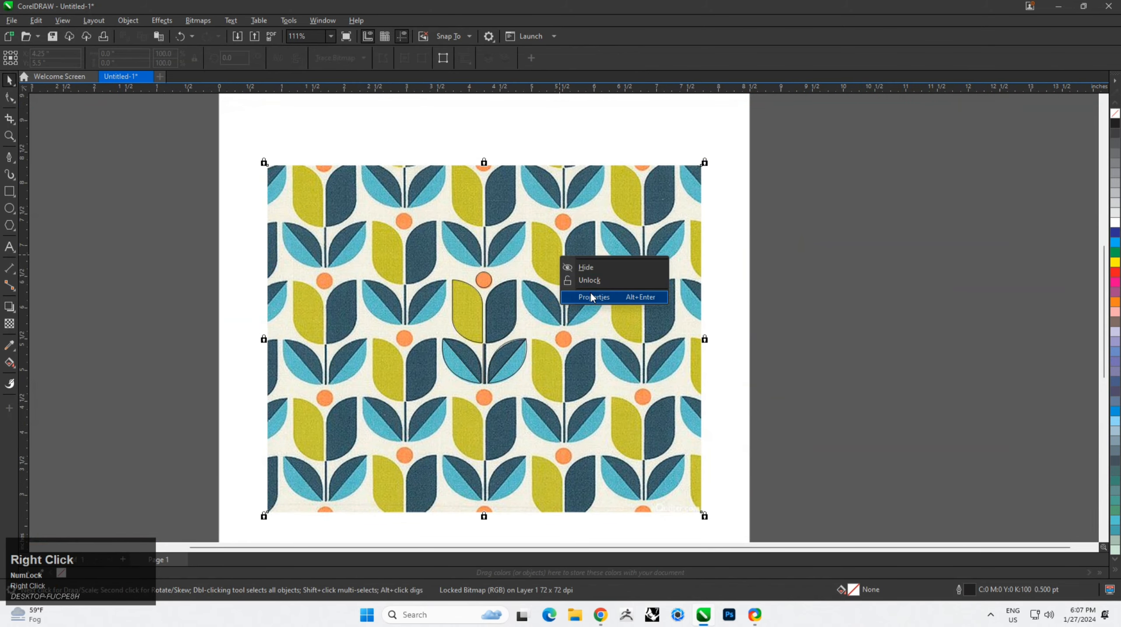
pyautogui.click(589, 280)
pyautogui.moveTo(623, 330); pyautogui.dragTo(332, 336)
pyautogui.click(495, 278)
pyautogui.middleClick(496, 278)
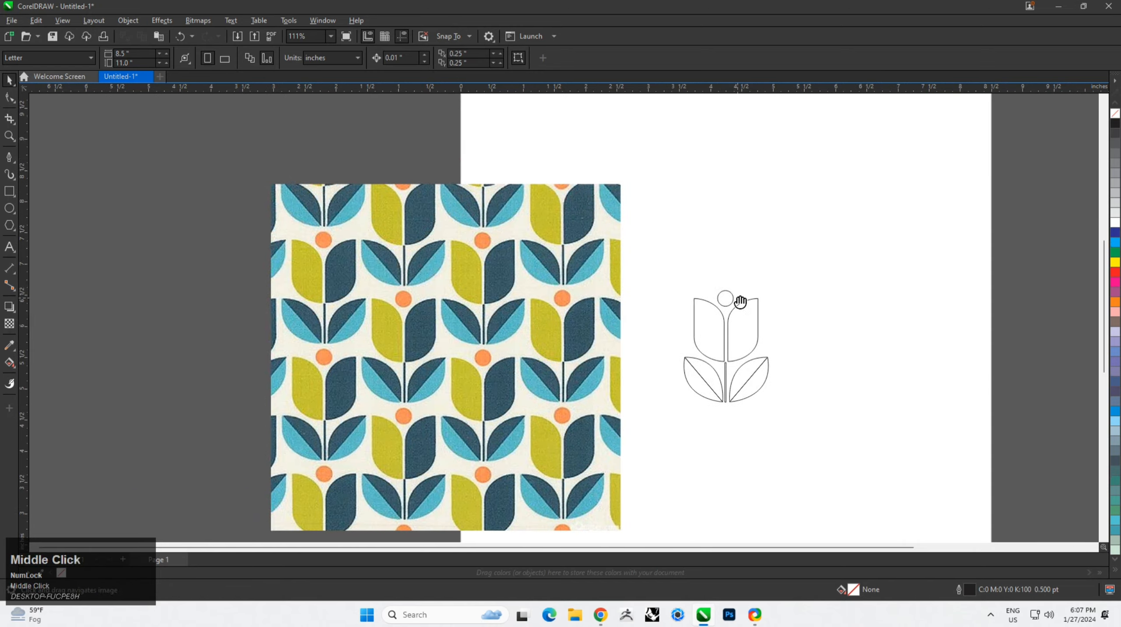
# Fill the flower's left petal with a yellowish green from the colour palette
pyautogui.click(709, 315)
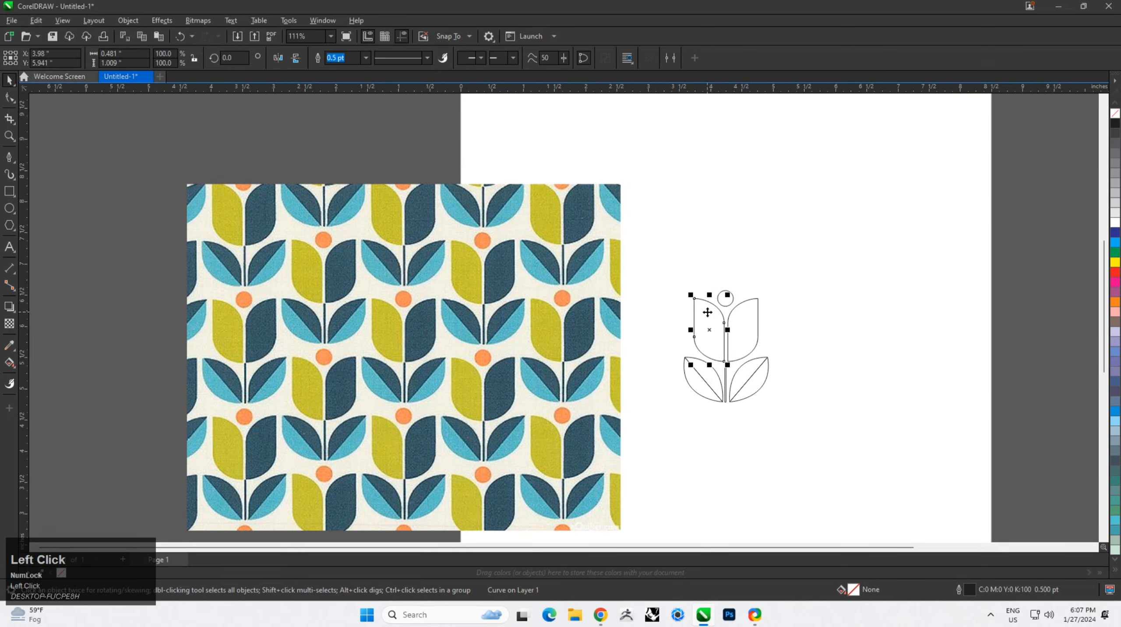
pyautogui.click(1116, 570)
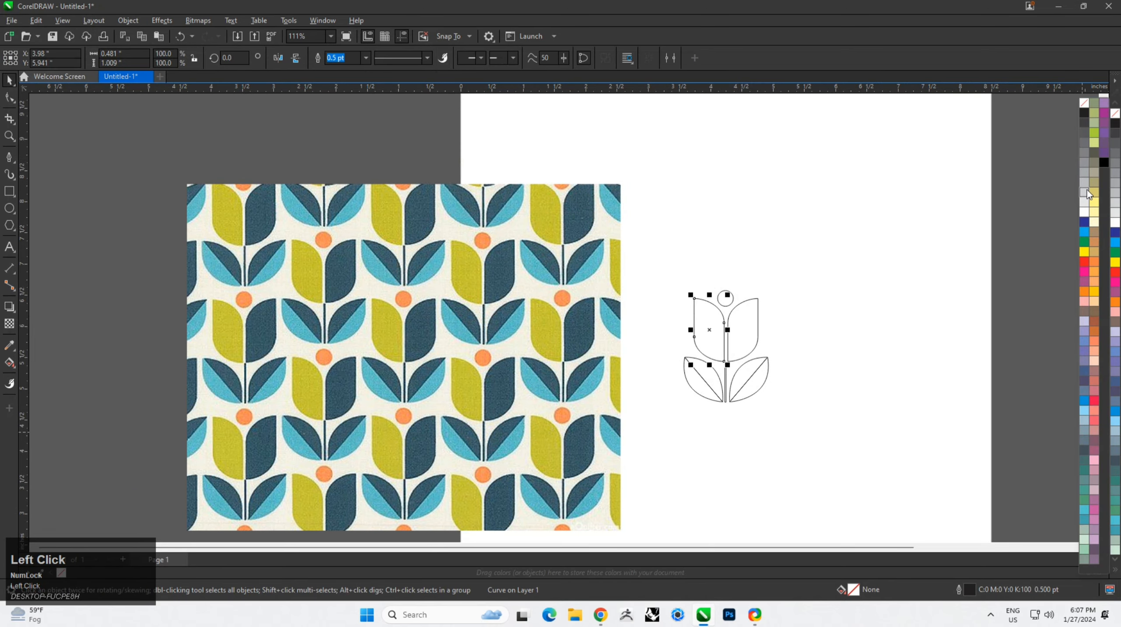
pyautogui.click(1093, 134)
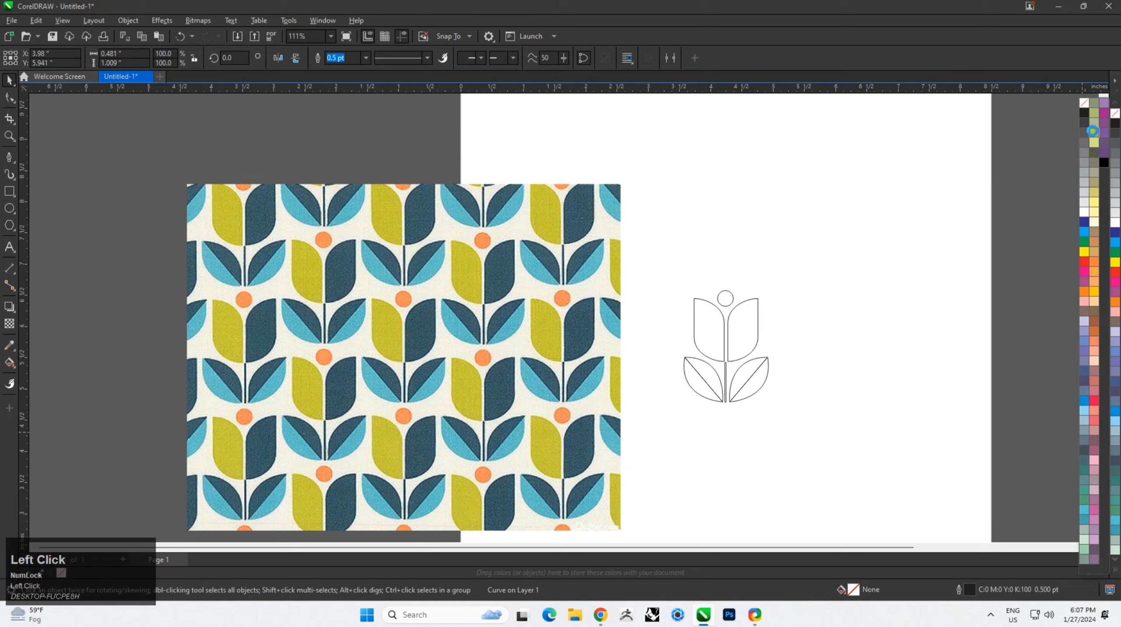
# Try two palette fills on the right petal: dark grey-blue C:20 K:80, and blue C:60 M:40 K:40
pyautogui.click(739, 324)
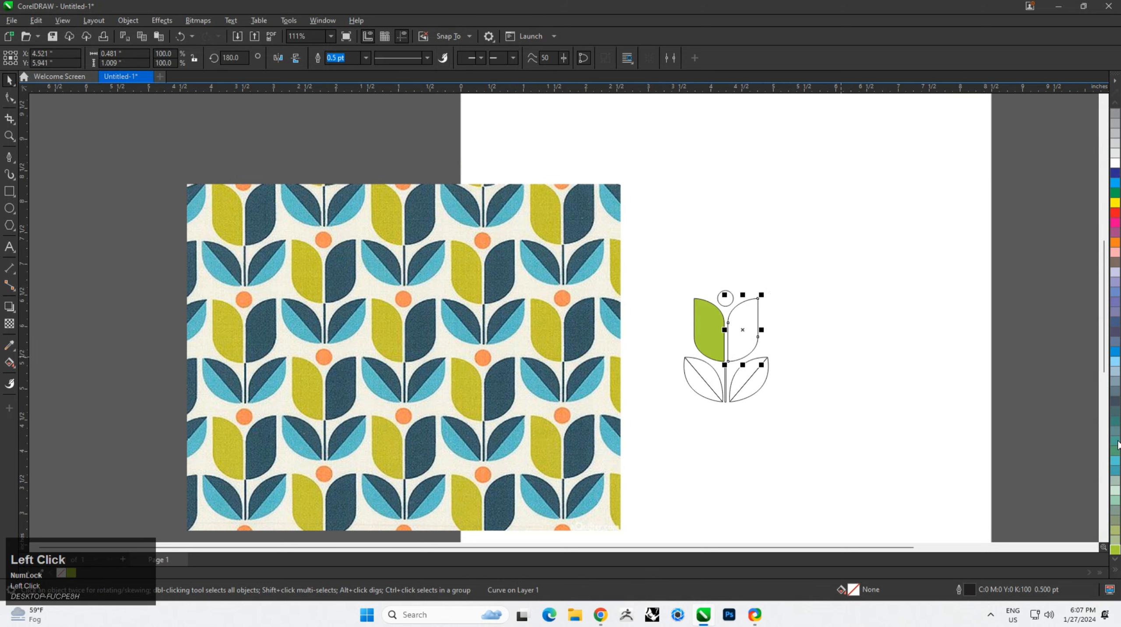
pyautogui.click(1114, 403)
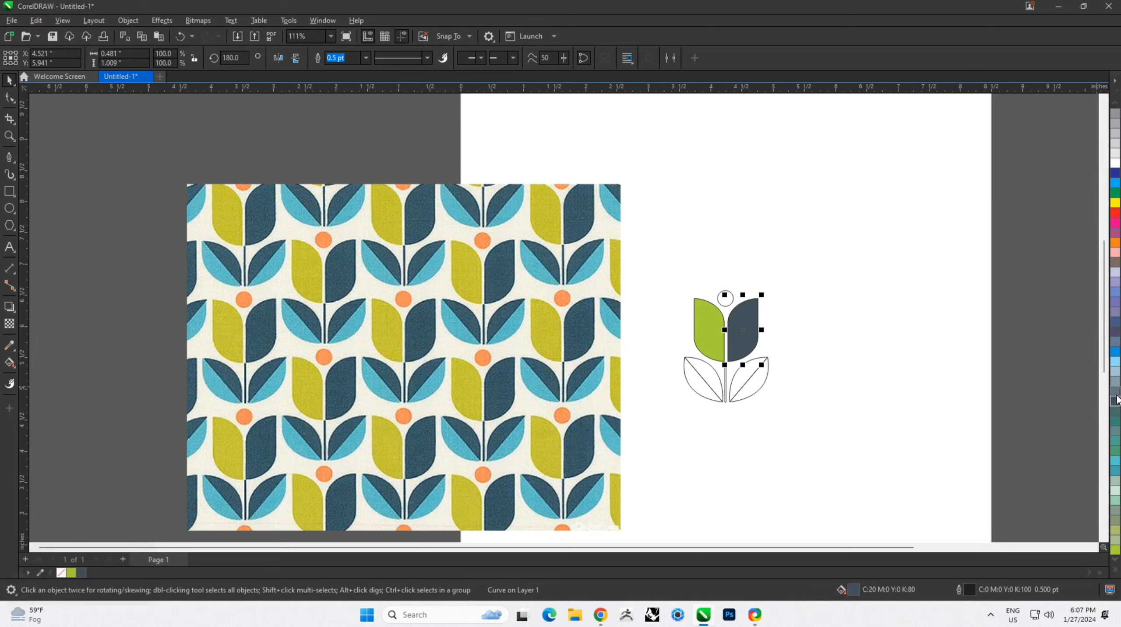
pyautogui.click(1115, 325)
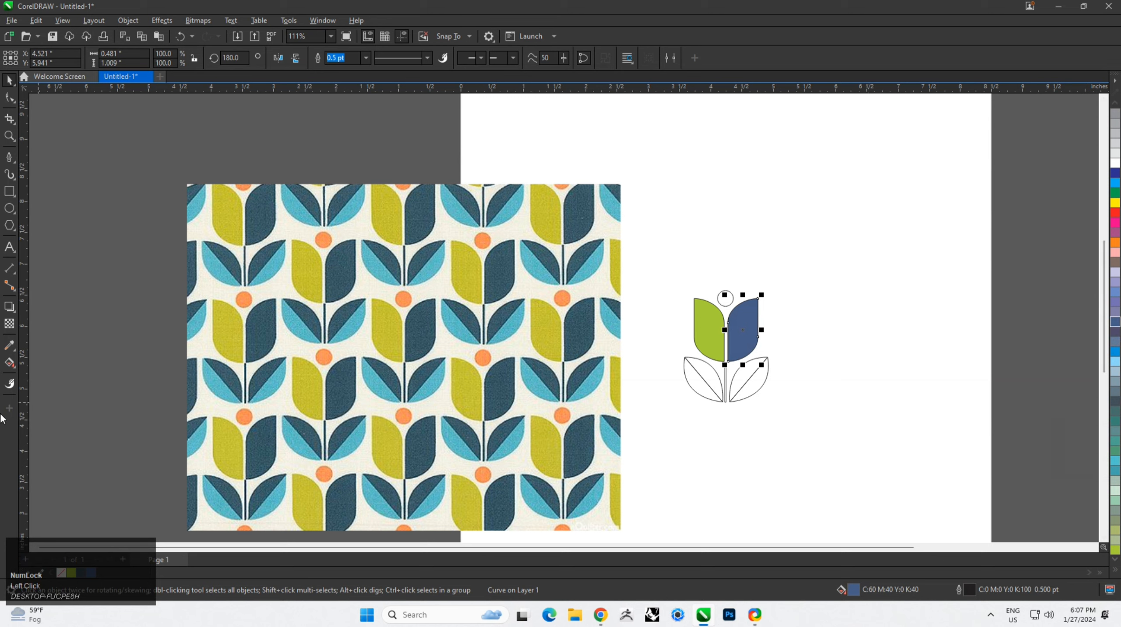
# Sample the dark blue of a petal in the reference image, fill the right petal with it (#385460), and clear the selection
pyautogui.click(9, 351)
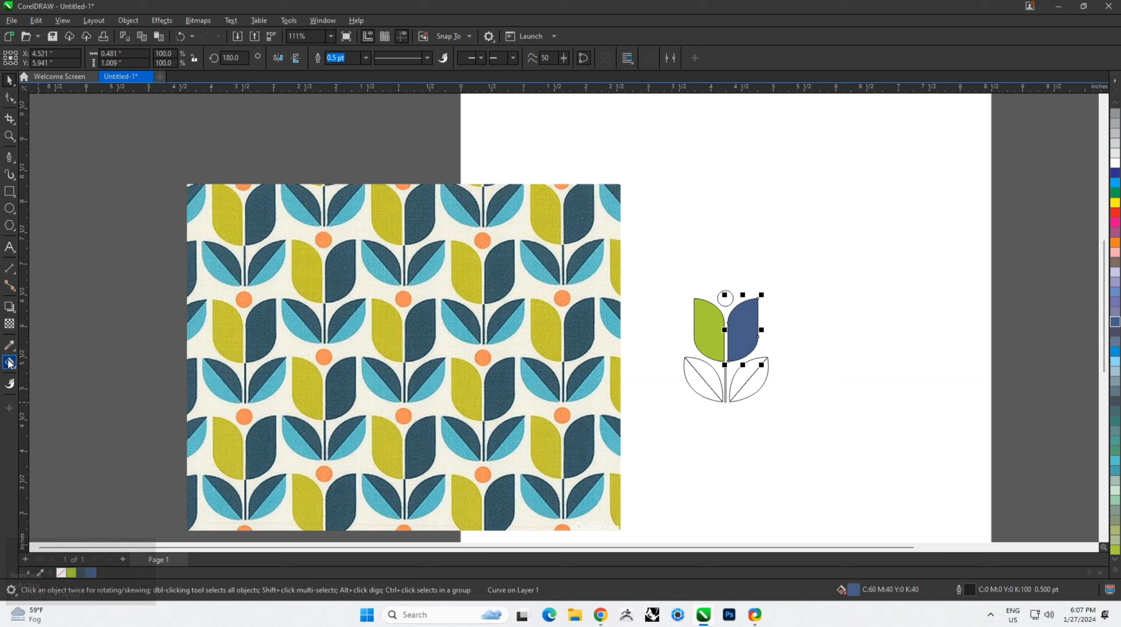
pyautogui.click(429, 324)
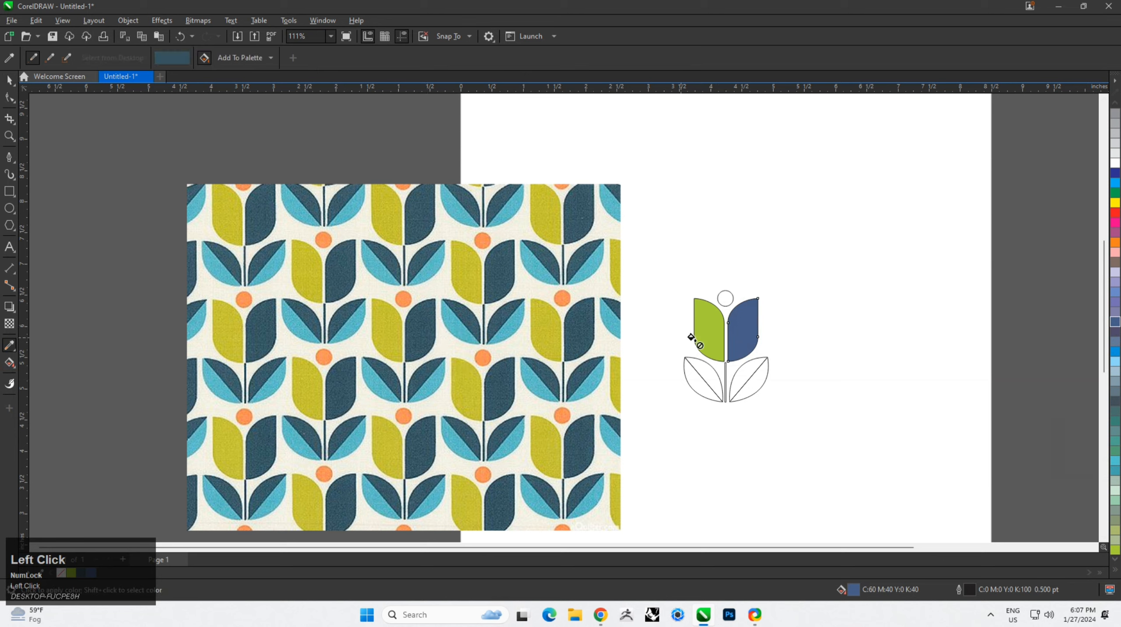
pyautogui.click(741, 324)
pyautogui.hotkey('ctrl', 'space')
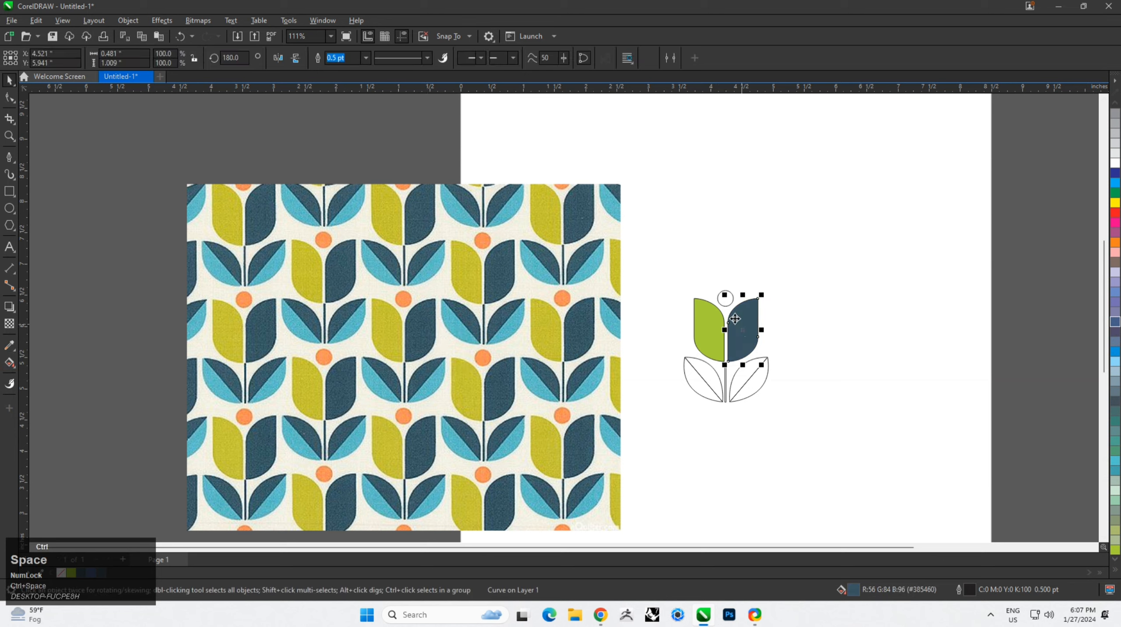
pyautogui.click(701, 246)
# Sample the orange of a dot in the reference image and fill the circle above the petals with it
pyautogui.press('space')
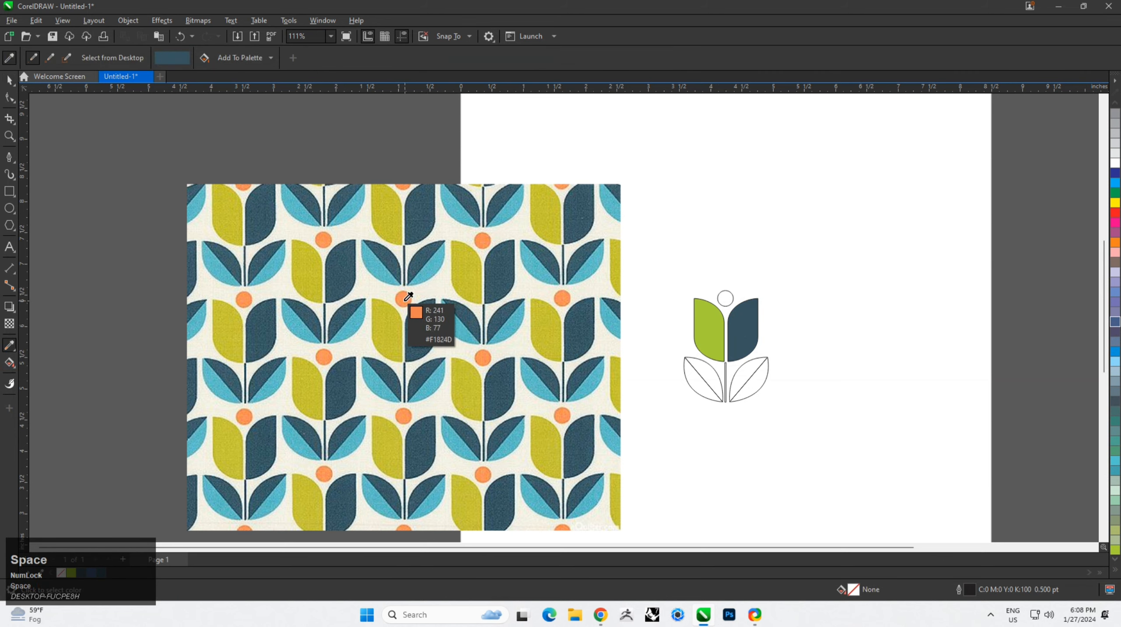
pyautogui.click(405, 295)
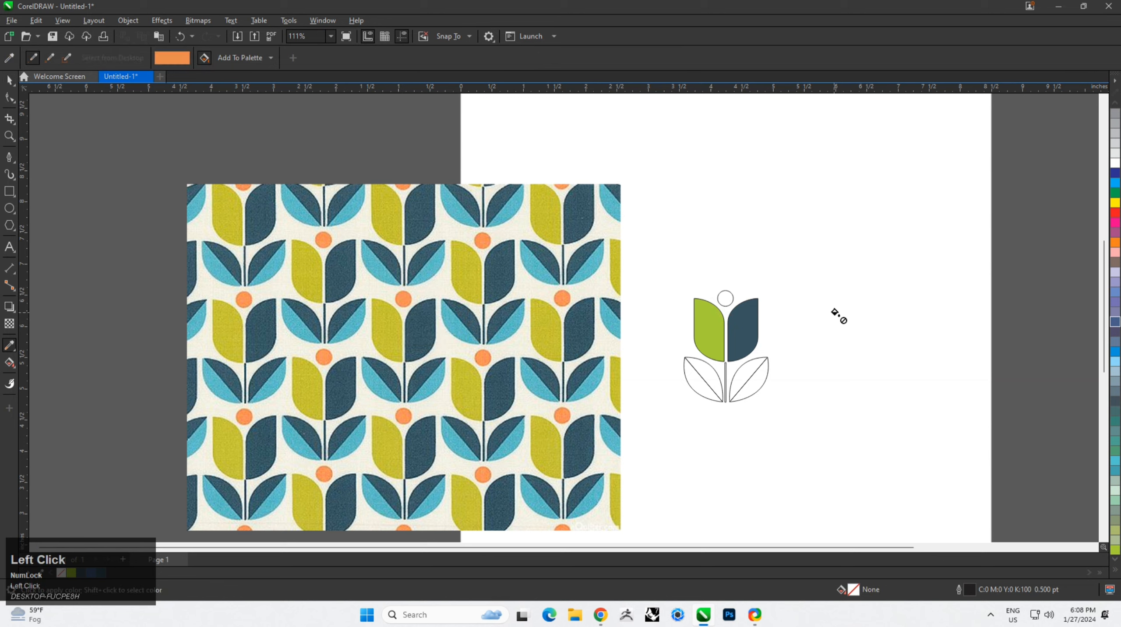
pyautogui.click(725, 297)
# Sample the light blue of a leaf in the reference image and fill the outer halves of both leaves with it
pyautogui.press('space')
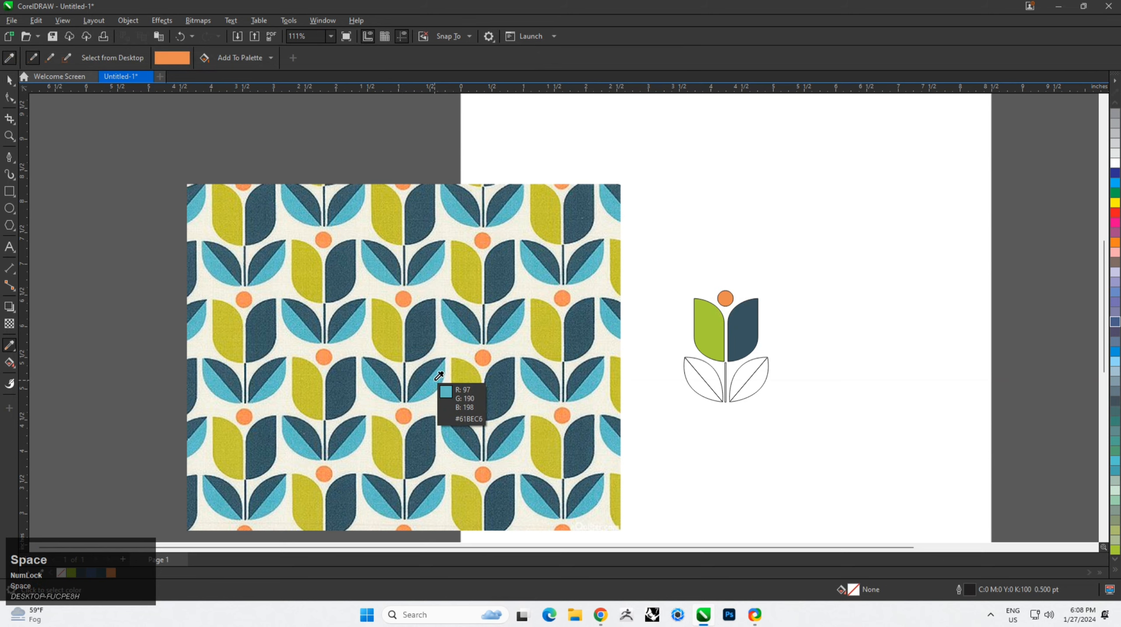
pyautogui.click(439, 375)
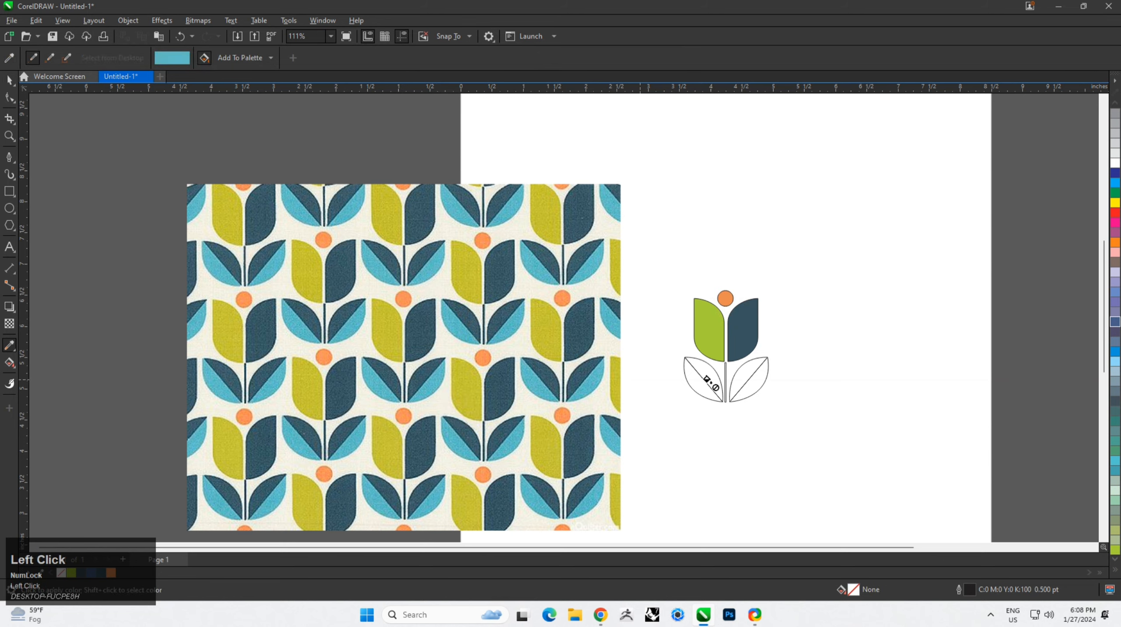
pyautogui.click(756, 380)
pyautogui.click(705, 388)
# Sample the right petal's dark blue and fill the inner halves of both leaves and the narrow stem with it
pyautogui.press('space')
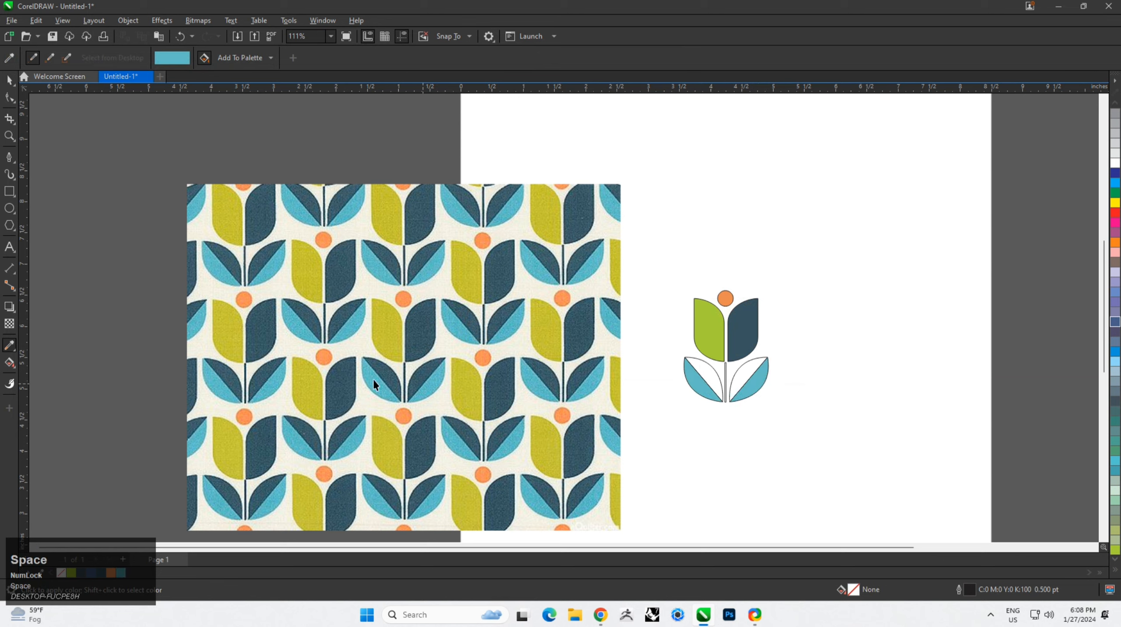
pyautogui.click(746, 326)
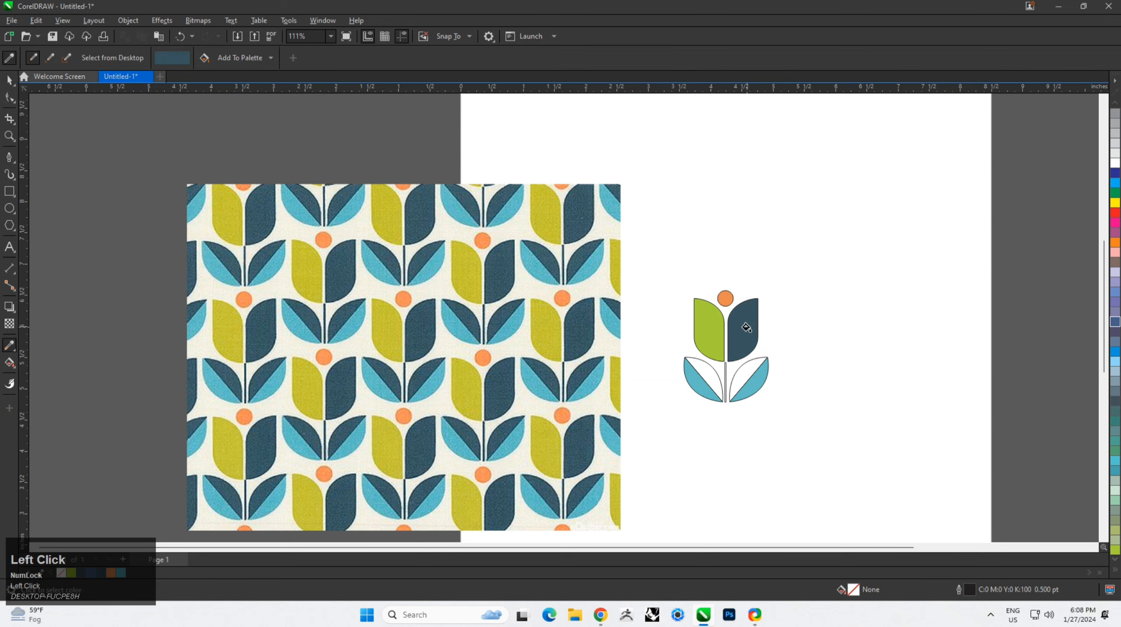
pyautogui.click(744, 375)
pyautogui.click(708, 376)
pyautogui.scroll(7, 725, 375)
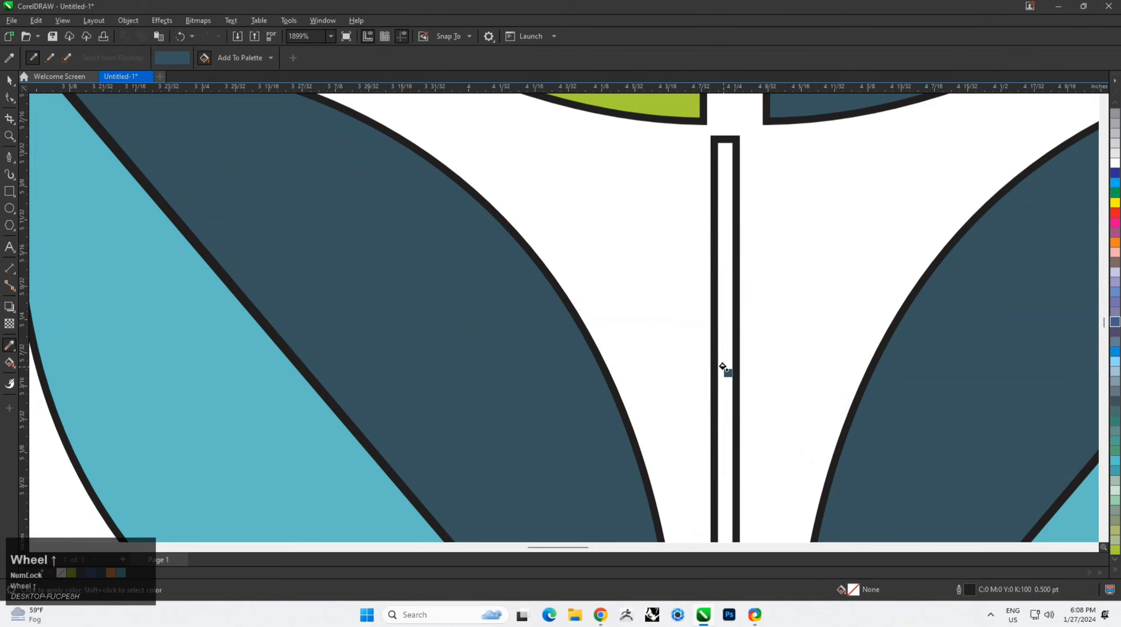
pyautogui.click(725, 371)
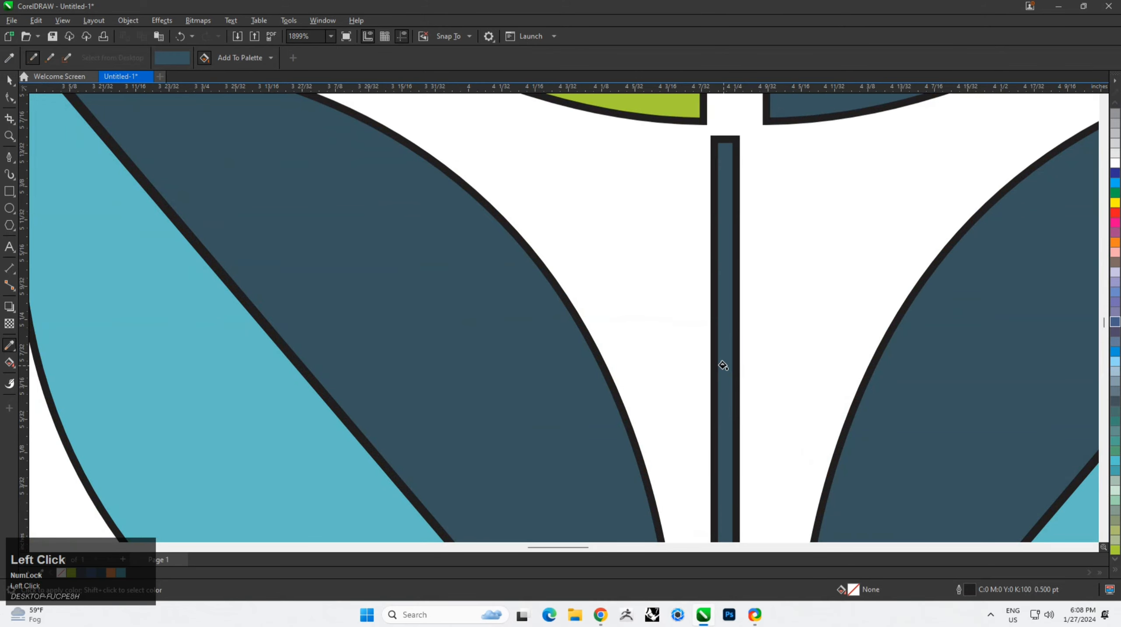
pyautogui.press('space')
# Select all eight shapes of the flower and remove their outlines
pyautogui.scroll(-7, 723, 368)
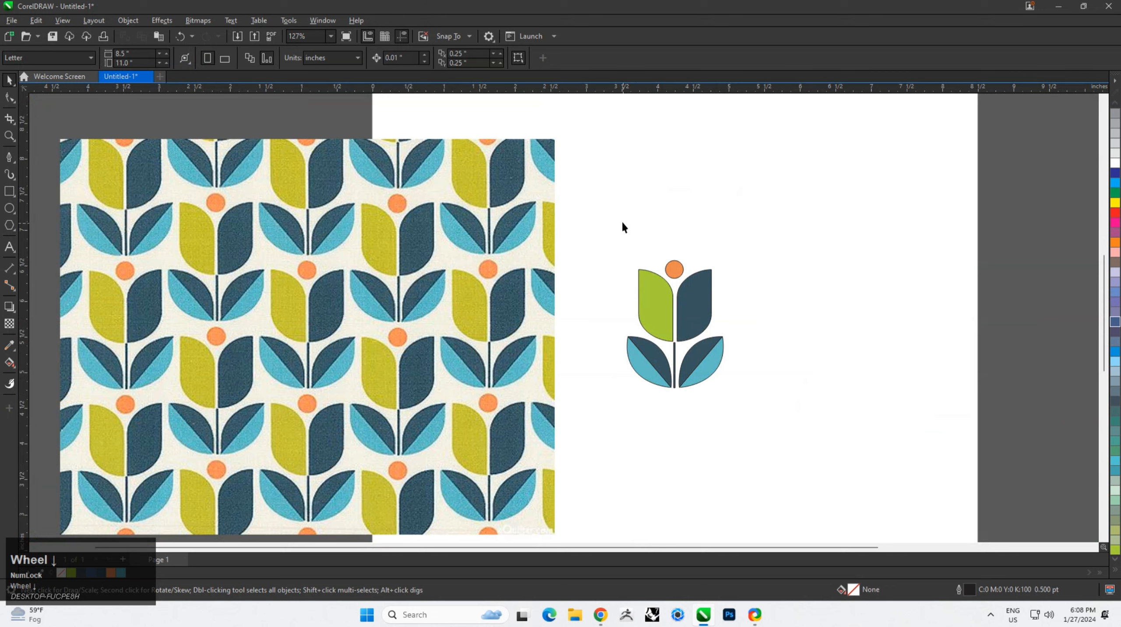
pyautogui.moveTo(622, 221); pyautogui.dragTo(868, 452)
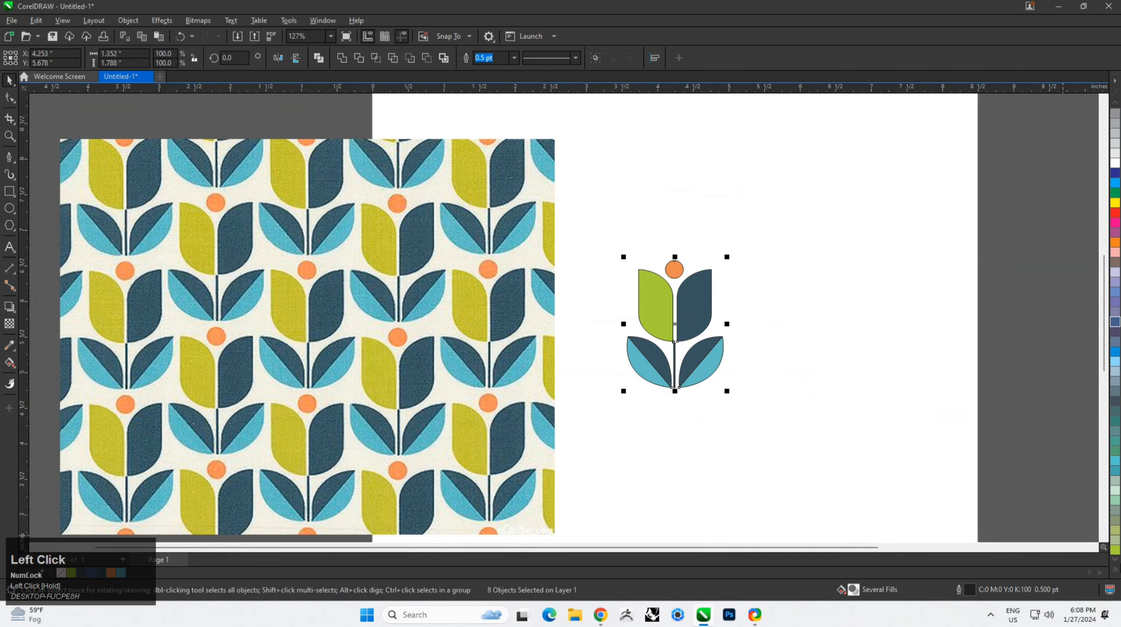
pyautogui.click(1117, 569)
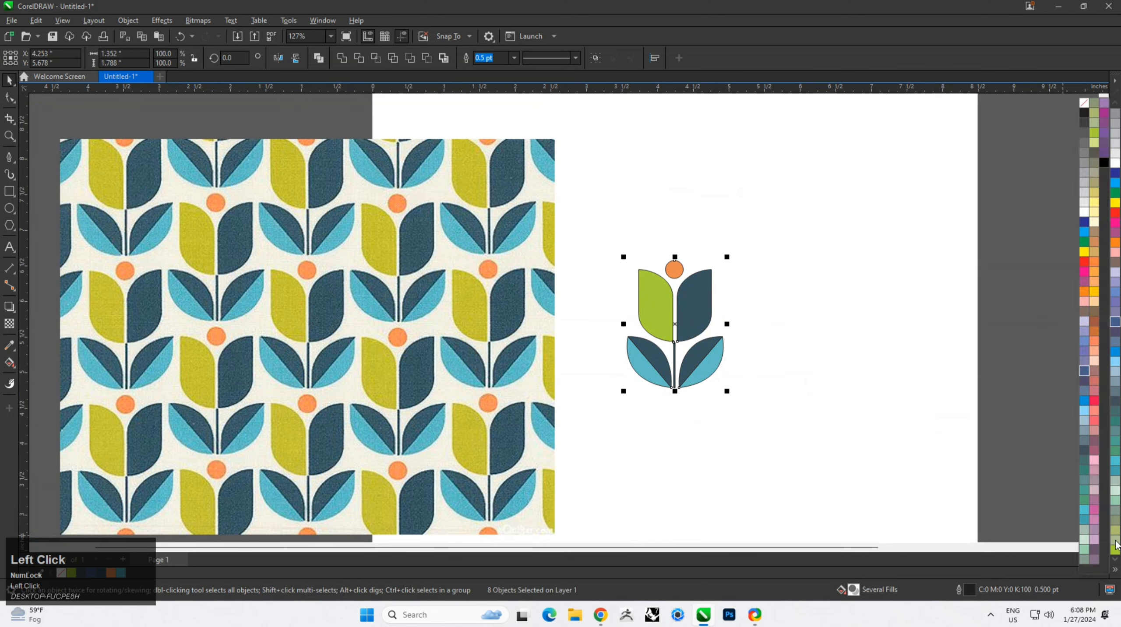
pyautogui.rightClick(1083, 102)
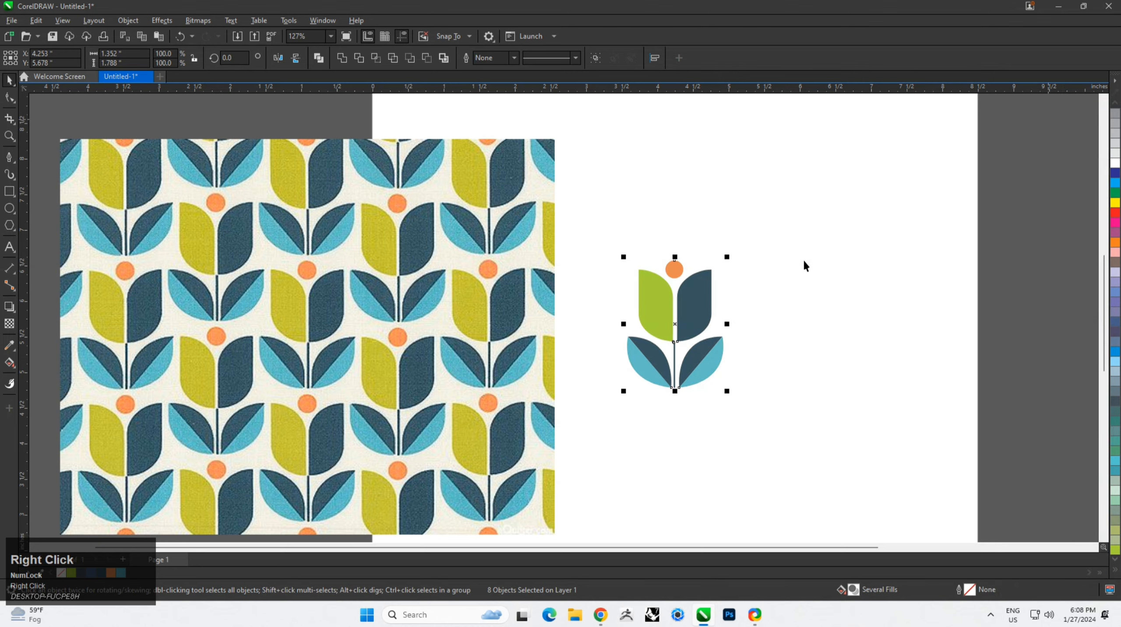
# Group the green and dark blue petals and centre them horizontally on the narrow stem
pyautogui.scroll(3, 706, 354)
pyautogui.scroll(-3, 649, 340)
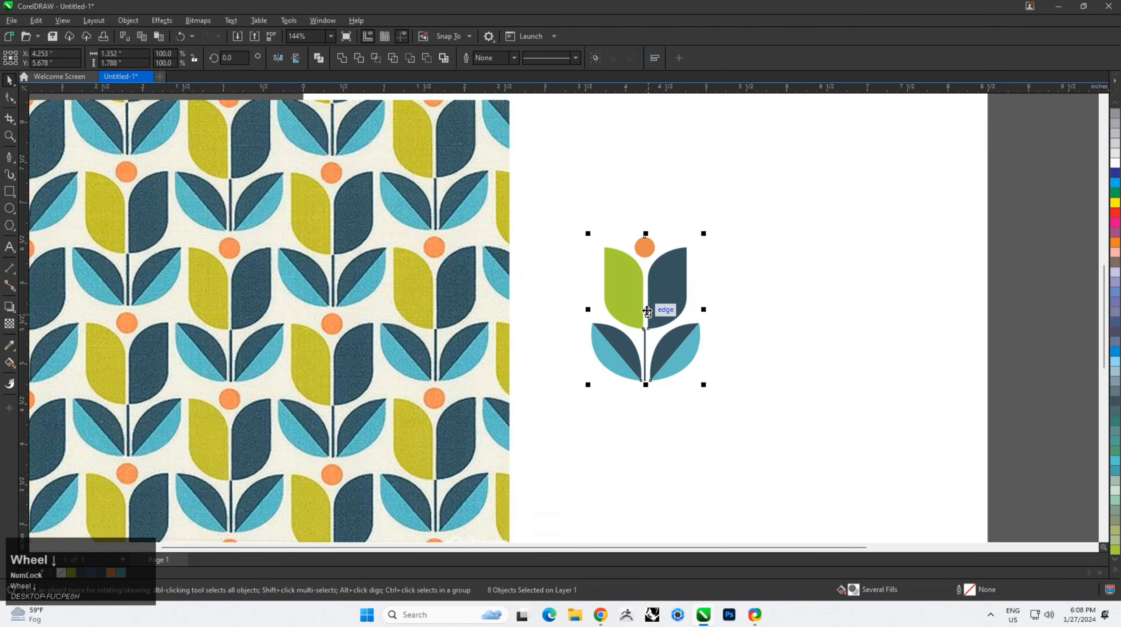
pyautogui.scroll(3, 656, 311)
pyautogui.click(841, 268)
pyautogui.scroll(2, 665, 318)
pyautogui.click(612, 298)
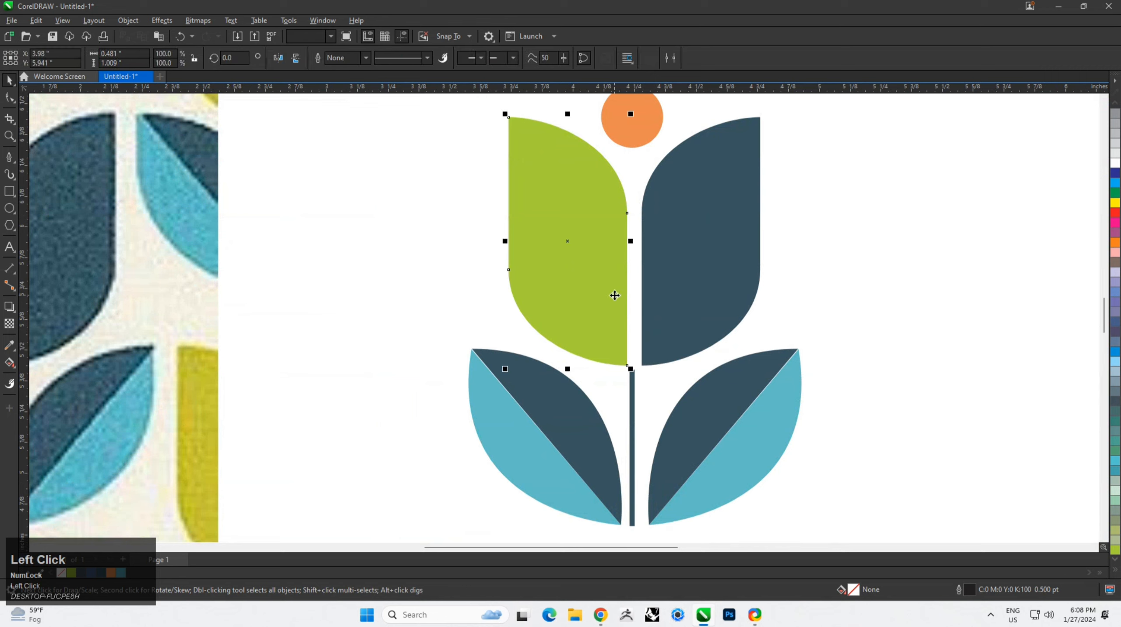
pyautogui.keyDown('shift'); pyautogui.click(674, 291); pyautogui.keyUp('shift')
pyautogui.hotkey('ctrl', 'g')
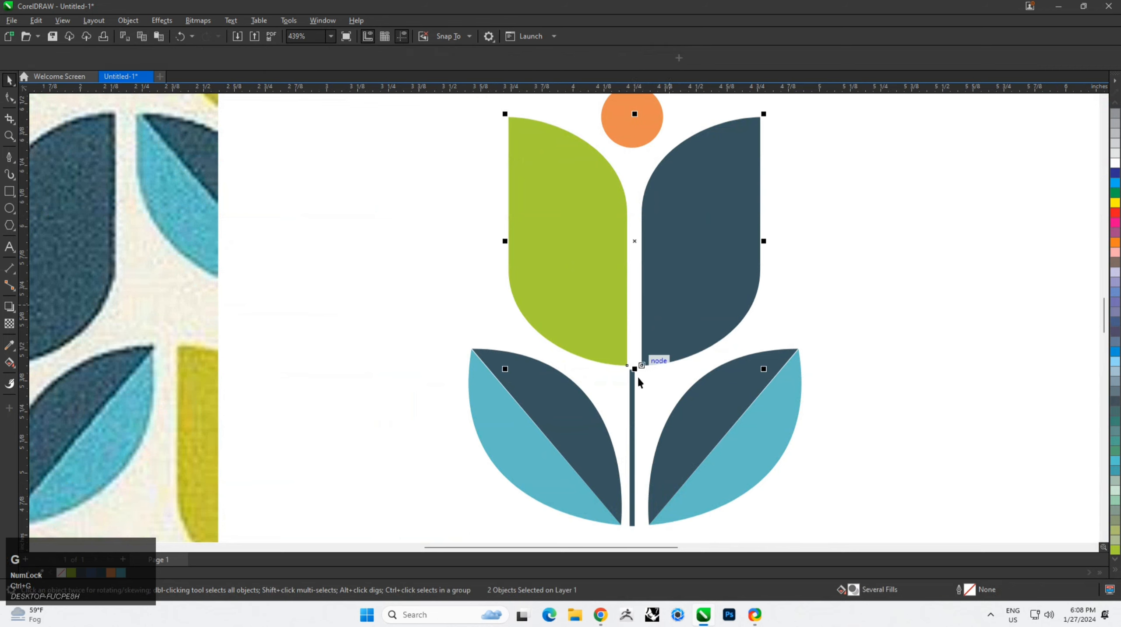
pyautogui.keyDown('shift'); pyautogui.click(632, 382); pyautogui.keyUp('shift')
pyautogui.press('c')
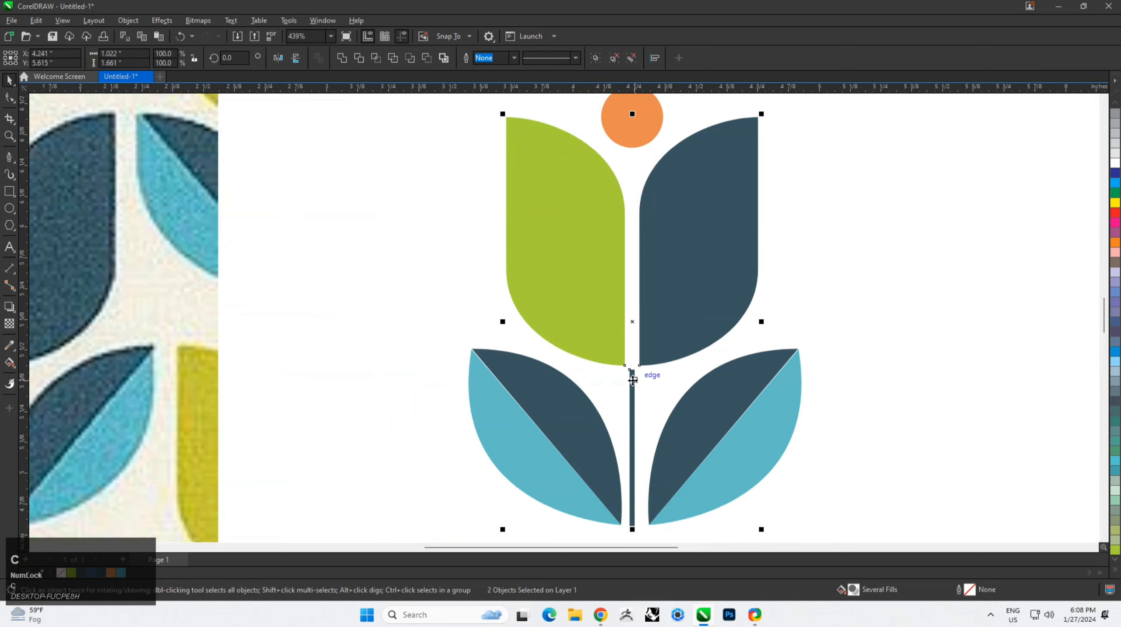
pyautogui.click(571, 329)
pyautogui.scroll(-5, 569, 323)
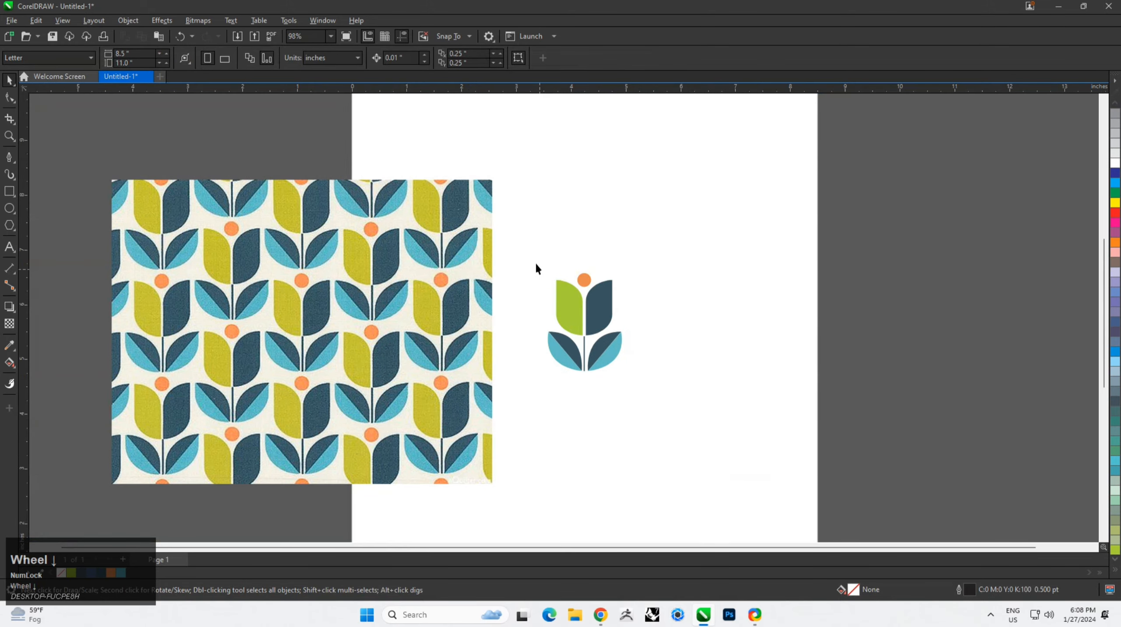
# Group all parts of the flower and align it over a matching flower in the reference image
pyautogui.moveTo(533, 245); pyautogui.dragTo(707, 428)
pyautogui.hotkey('ctrl', 'g')
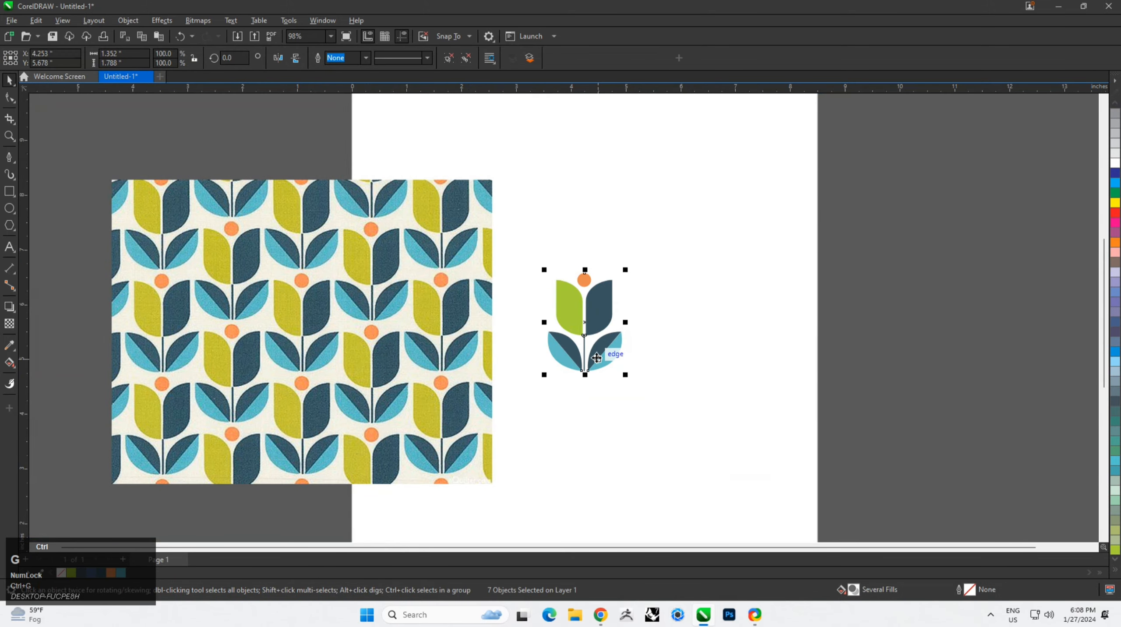
pyautogui.middleClick(557, 337)
pyautogui.scroll(3, 788, 381)
pyautogui.moveTo(806, 351); pyautogui.dragTo(520, 353)
# Copy the flower to the right at the reference's horizontal spacing and repeat the duplication to form a row of eleven flowers
pyautogui.hotkey('ctrl', 'r')
pyautogui.hotkey('ctrl', 'r')
pyautogui.hotkey('ctrl', 'r')
pyautogui.hotkey('ctrl', 'r')
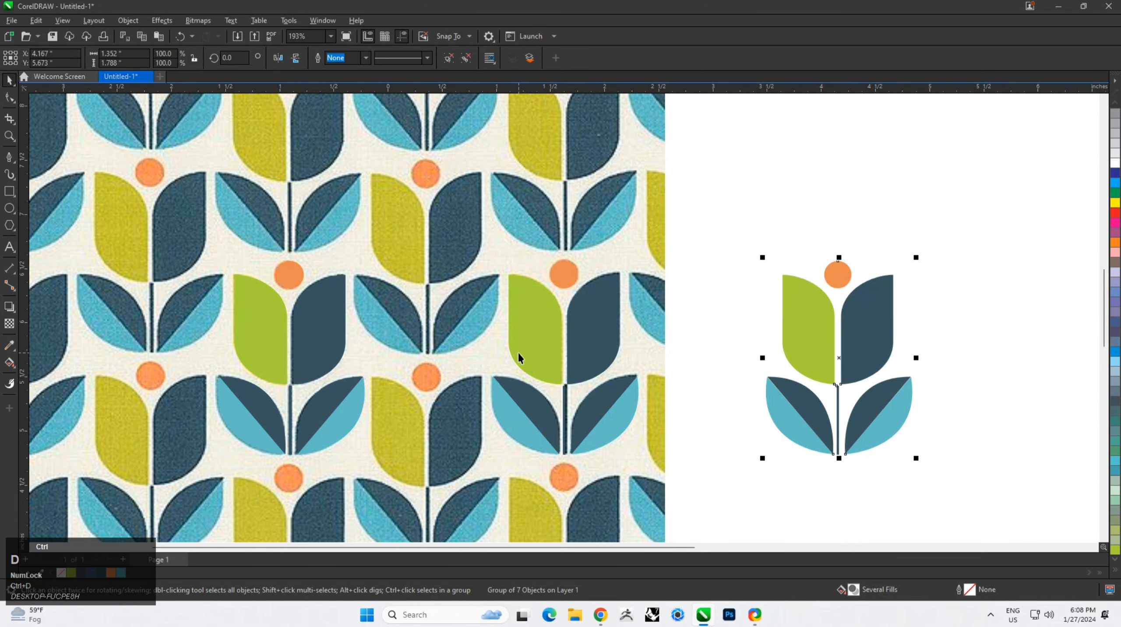
pyautogui.scroll(-6, 438, 342)
pyautogui.hotkey('ctrl', 'd')
pyautogui.hotkey('ctrl', 'd')
pyautogui.hotkey('ctrl', 'd')
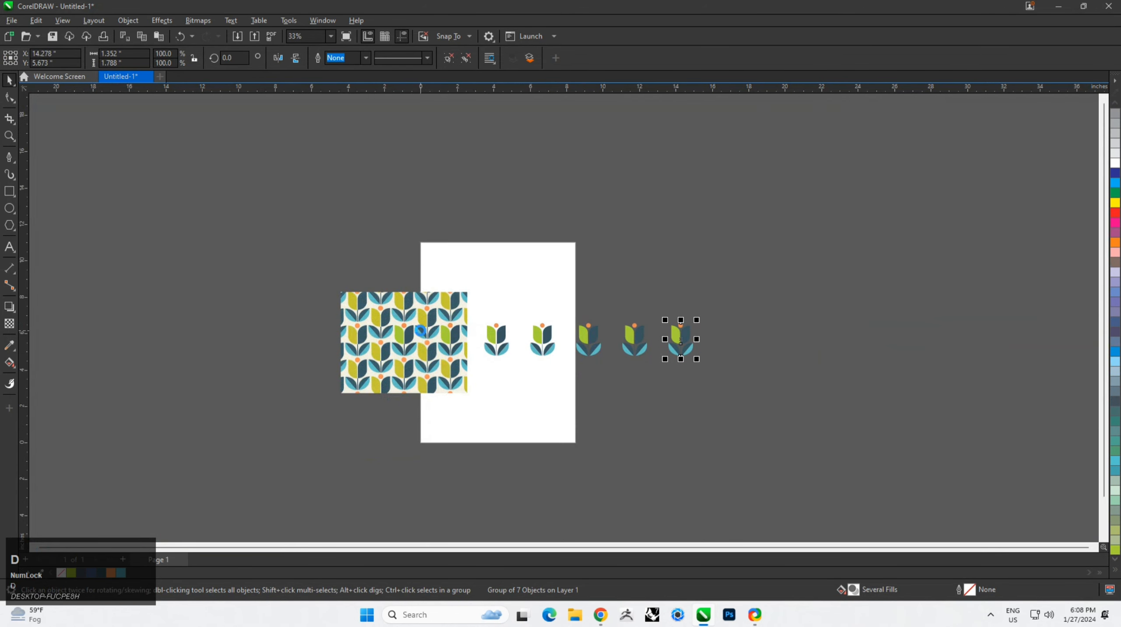
pyautogui.hotkey('ctrl', 'd')
pyautogui.hotkey('ctrl', 'd')
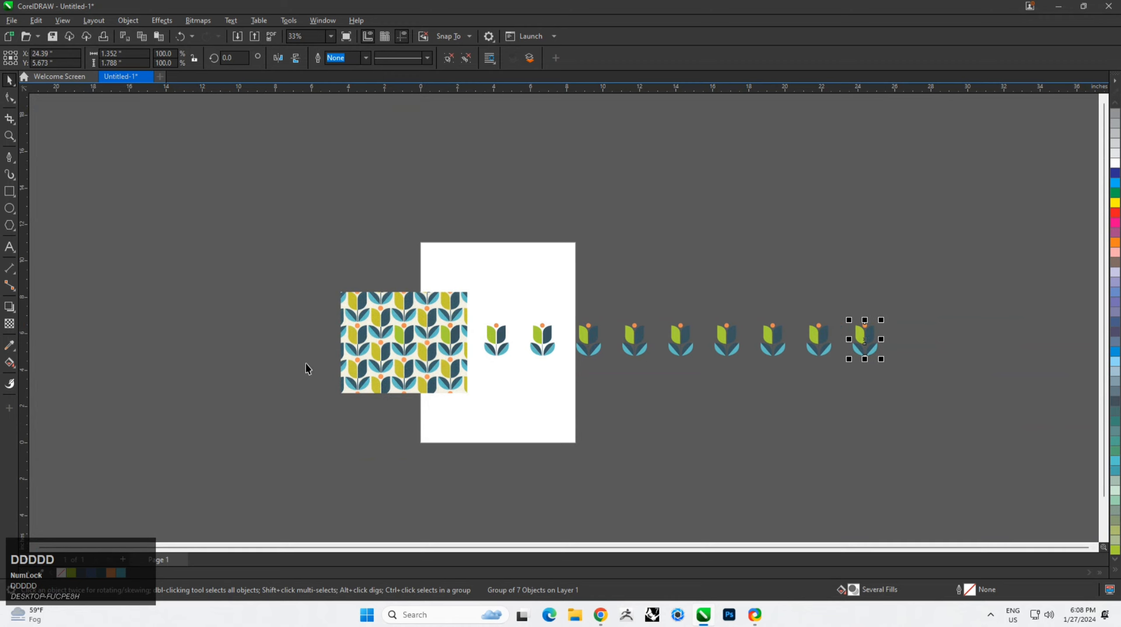
# Select the row of eleven flowers and copy it diagonally up by half a spacing, matching the reference's staggered row
pyautogui.click(393, 269)
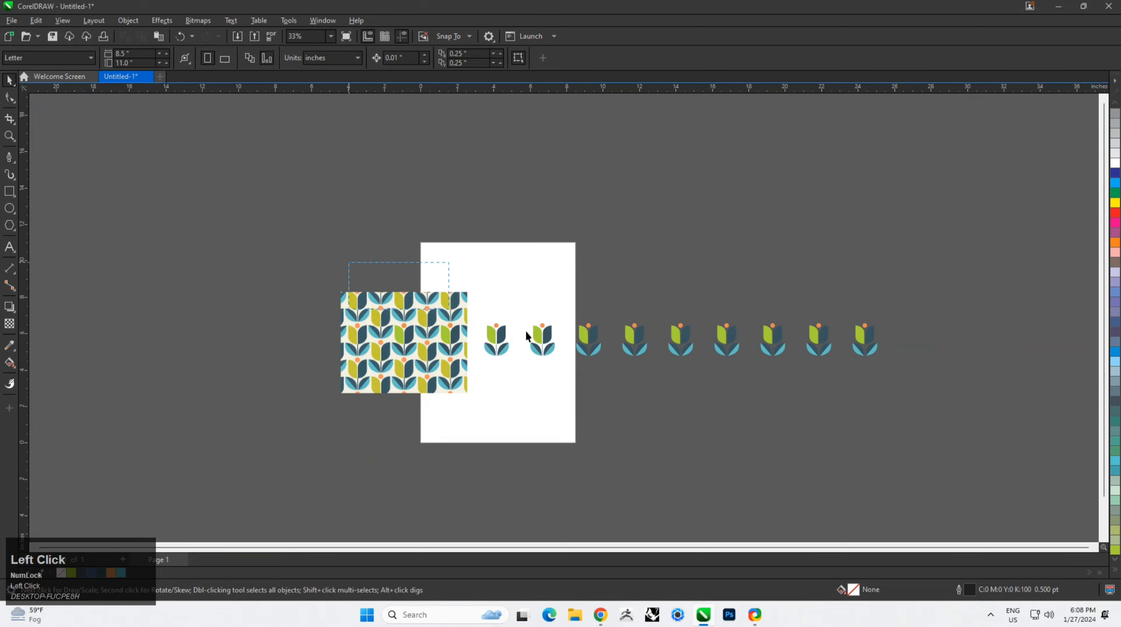
pyautogui.moveTo(987, 386); pyautogui.dragTo(987, 386)
pyautogui.scroll(5, 362, 320)
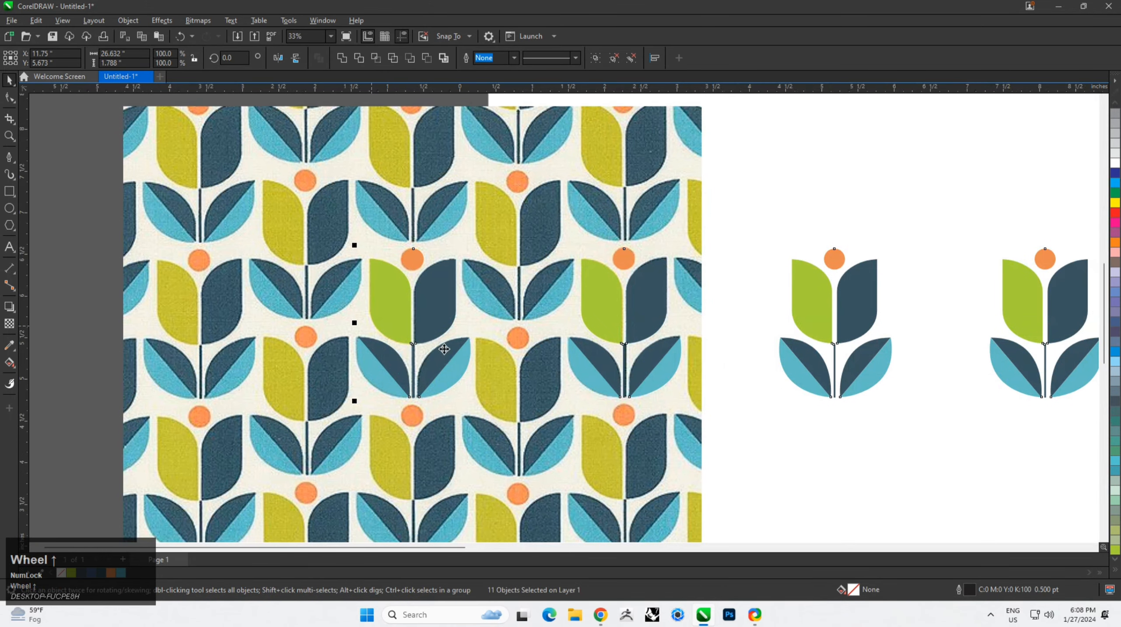
pyautogui.middleClick(436, 344)
pyautogui.moveTo(415, 370); pyautogui.dragTo(540, 385)
pyautogui.rightClick(522, 295)
# Copy the staggered row straight down at the reference's vertical spacing, repeat it to make four staggered rows, and undo the surplus row
pyautogui.scroll(-2, 522, 286)
pyautogui.rightClick(539, 385)
pyautogui.hotkey('ctrl', 'r')
pyautogui.hotkey('ctrl', 'r')
pyautogui.hotkey('ctrl', 'r')
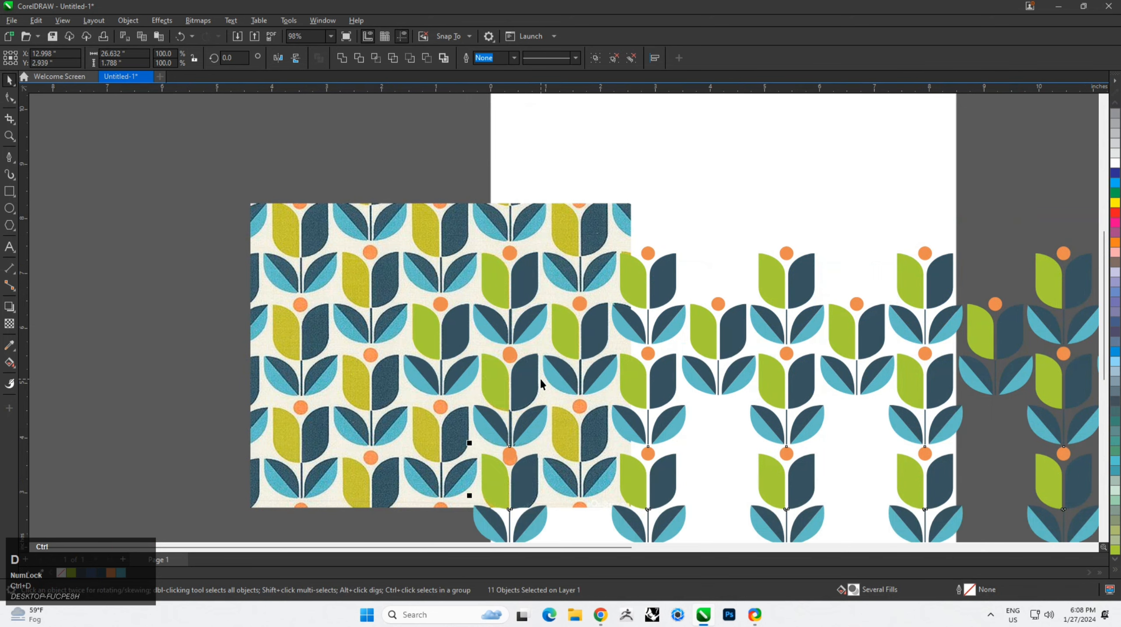
pyautogui.scroll(-4, 526, 357)
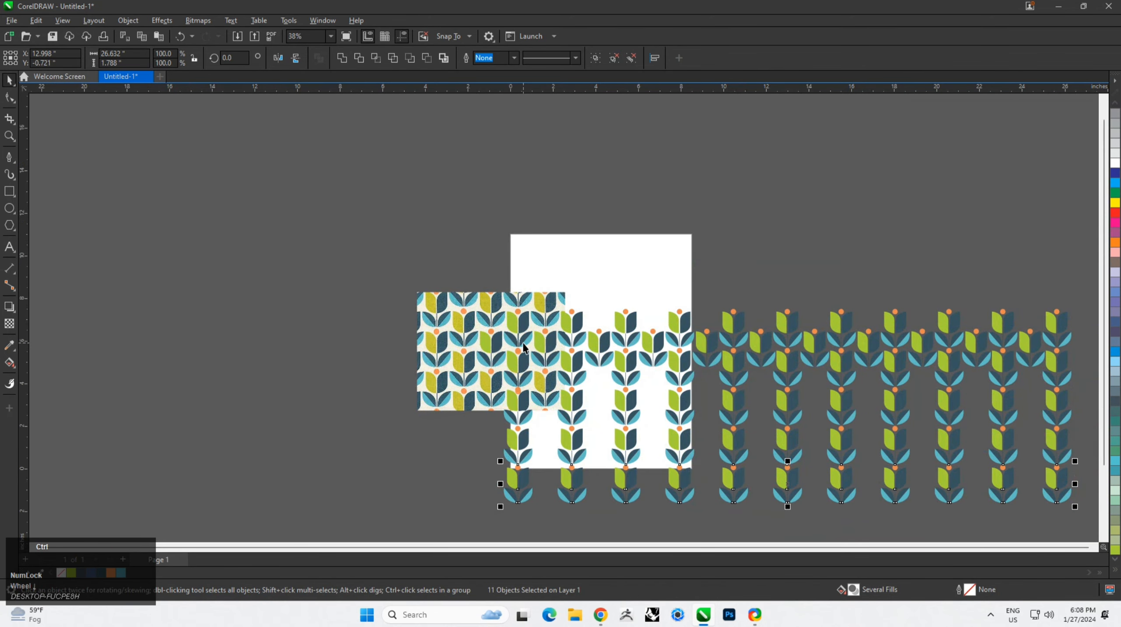
pyautogui.hotkey('ctrl', 'z')
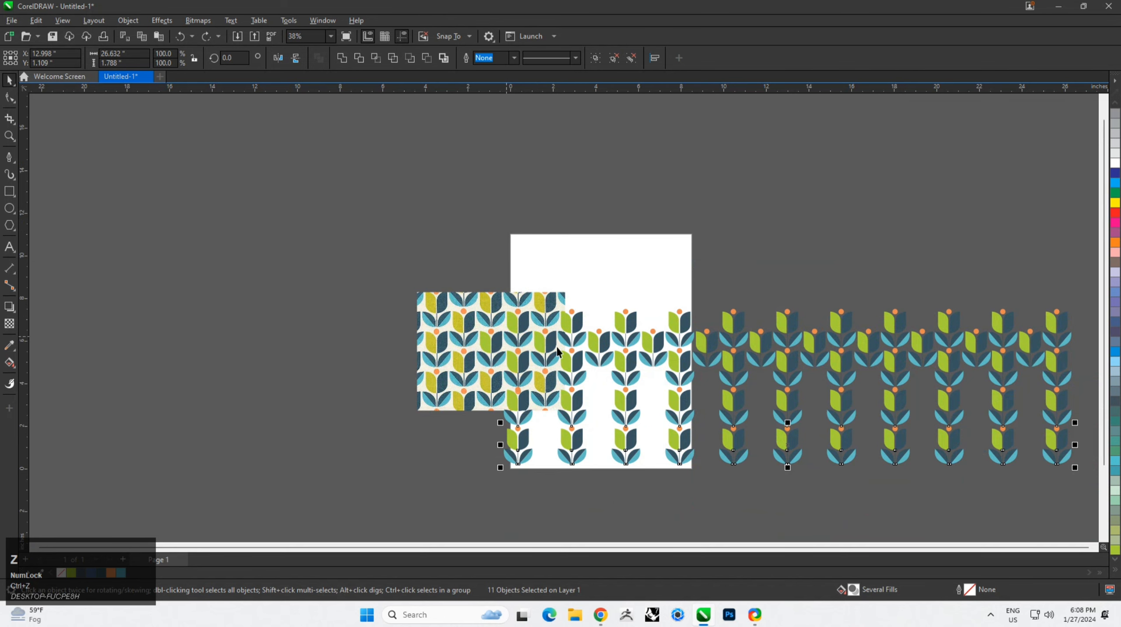
# Select all eleven flowers of the original row and copy them straight down onto the next matching row of the reference
pyautogui.scroll(2, 556, 347)
pyautogui.click(563, 332)
pyautogui.keyDown('shift'); pyautogui.click(563, 332); pyautogui.keyUp('shift')
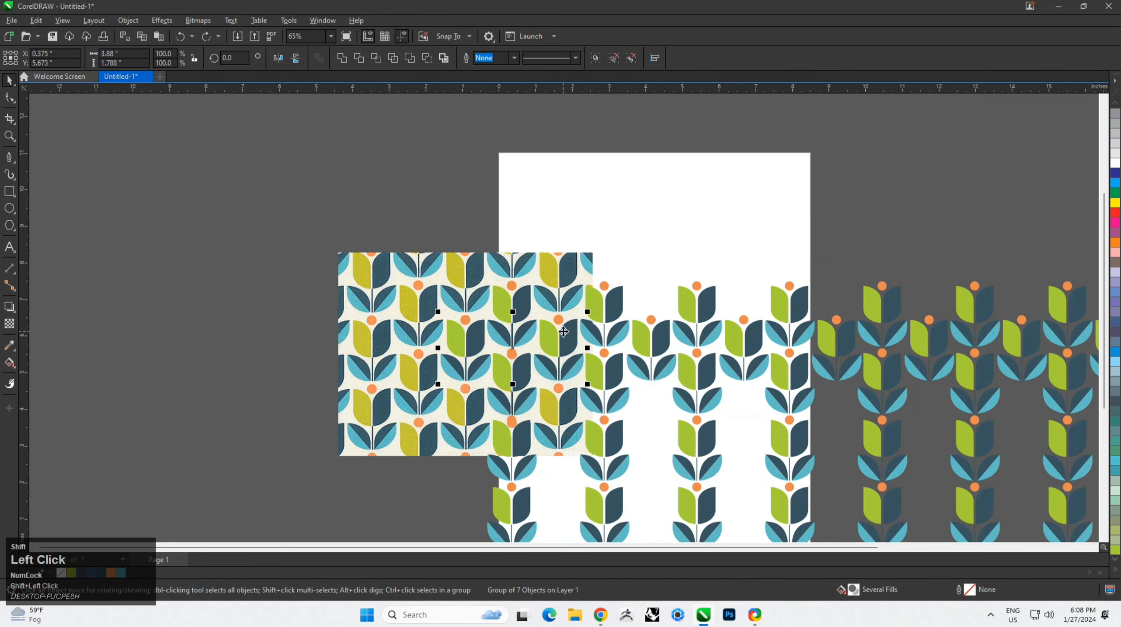
pyautogui.keyDown('shift'); pyautogui.click(563, 332); pyautogui.keyUp('shift')
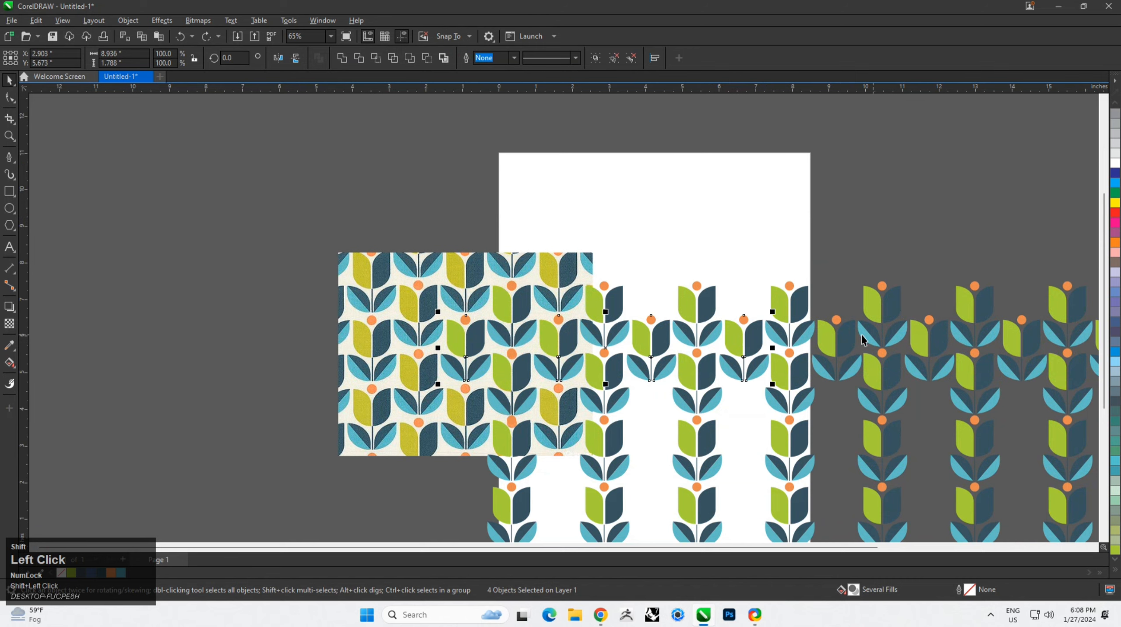
pyautogui.hscroll(2, 790, 342)
pyautogui.middleClick(789, 343)
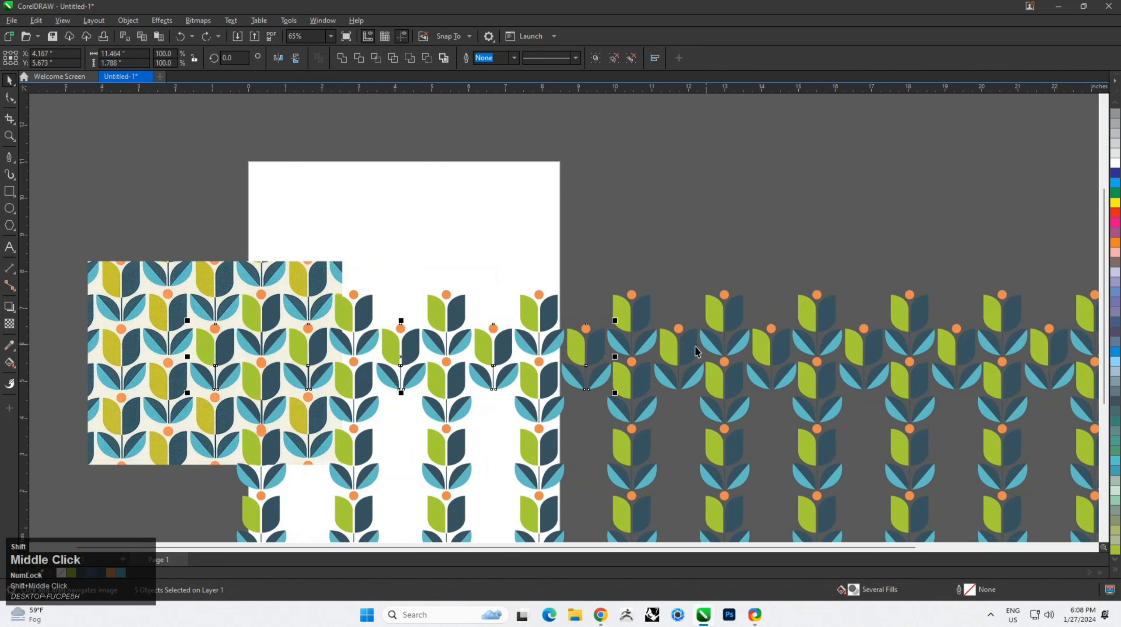
pyautogui.keyDown('shift'); pyautogui.click(695, 347); pyautogui.keyUp('shift')
pyautogui.keyDown('shift'); pyautogui.click(779, 346); pyautogui.keyUp('shift')
pyautogui.keyDown('shift'); pyautogui.click(871, 347); pyautogui.keyUp('shift')
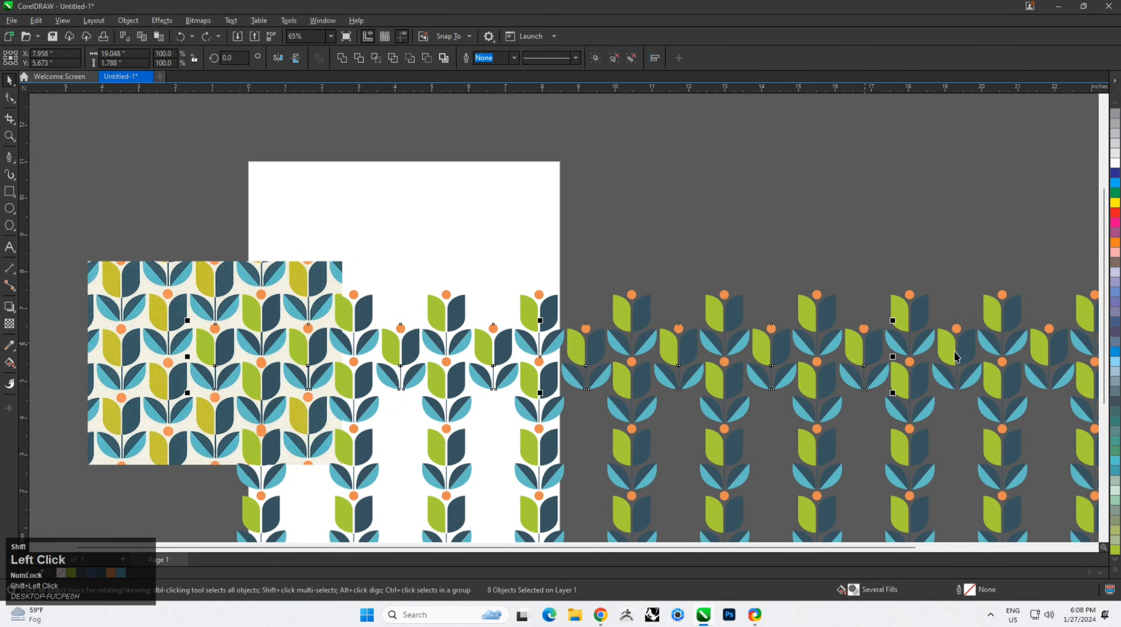
pyautogui.keyDown('shift'); pyautogui.click(963, 347); pyautogui.keyUp('shift')
pyautogui.scroll(-1, 862, 349)
pyautogui.middleClick(863, 349)
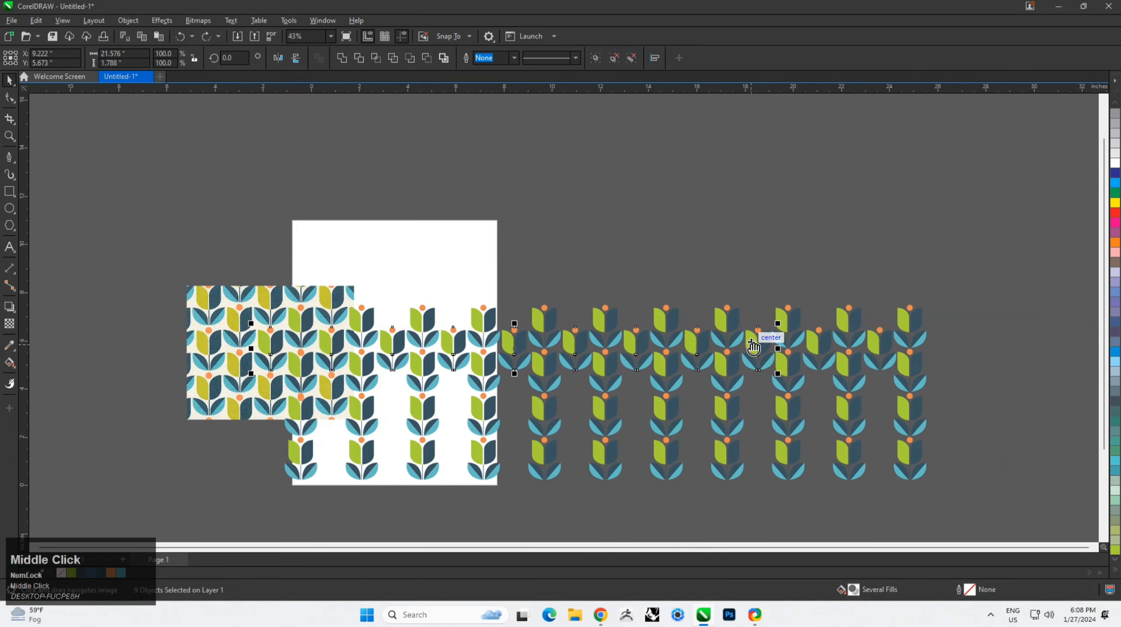
pyautogui.keyDown('shift'); pyautogui.click(818, 345); pyautogui.keyUp('shift')
pyautogui.keyDown('shift'); pyautogui.click(878, 337); pyautogui.keyUp('shift')
pyautogui.scroll(3, 286, 352)
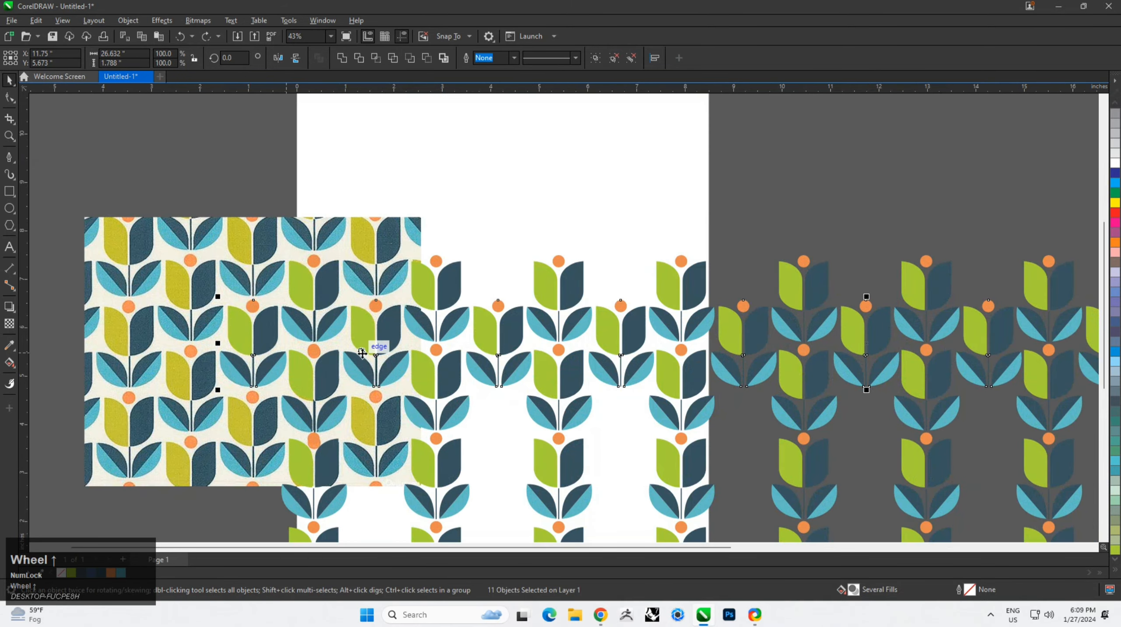
pyautogui.moveTo(390, 327); pyautogui.dragTo(411, 470)
pyautogui.rightClick(412, 469)
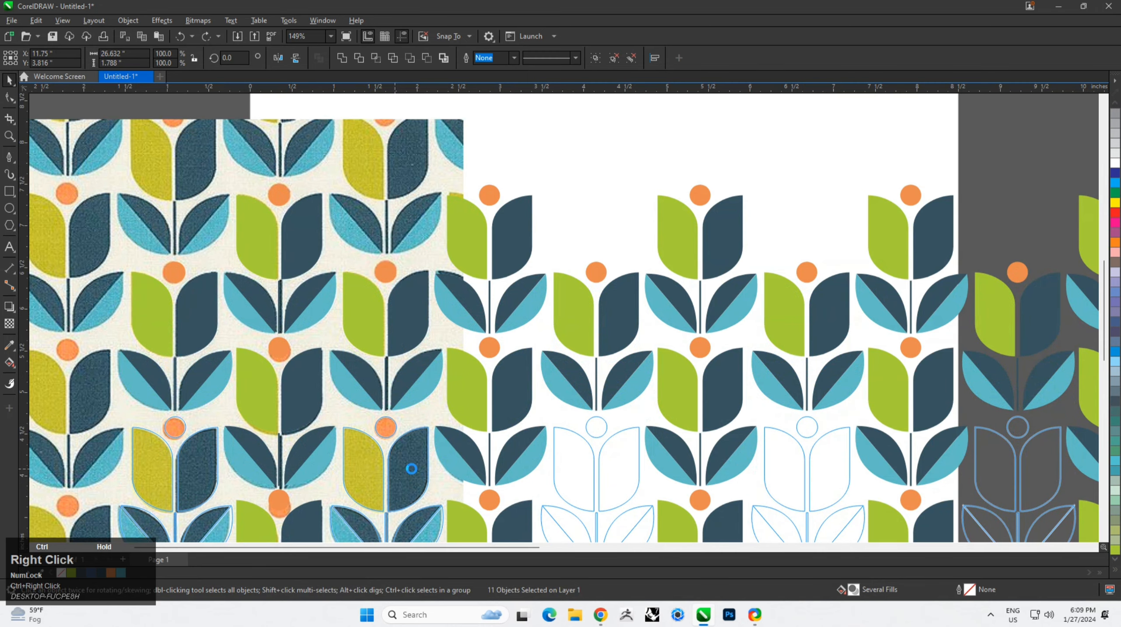
# Repeat the downward copy until there are four rows of the original arrangement, and undo the two surplus rows
pyautogui.scroll(-5, 450, 346)
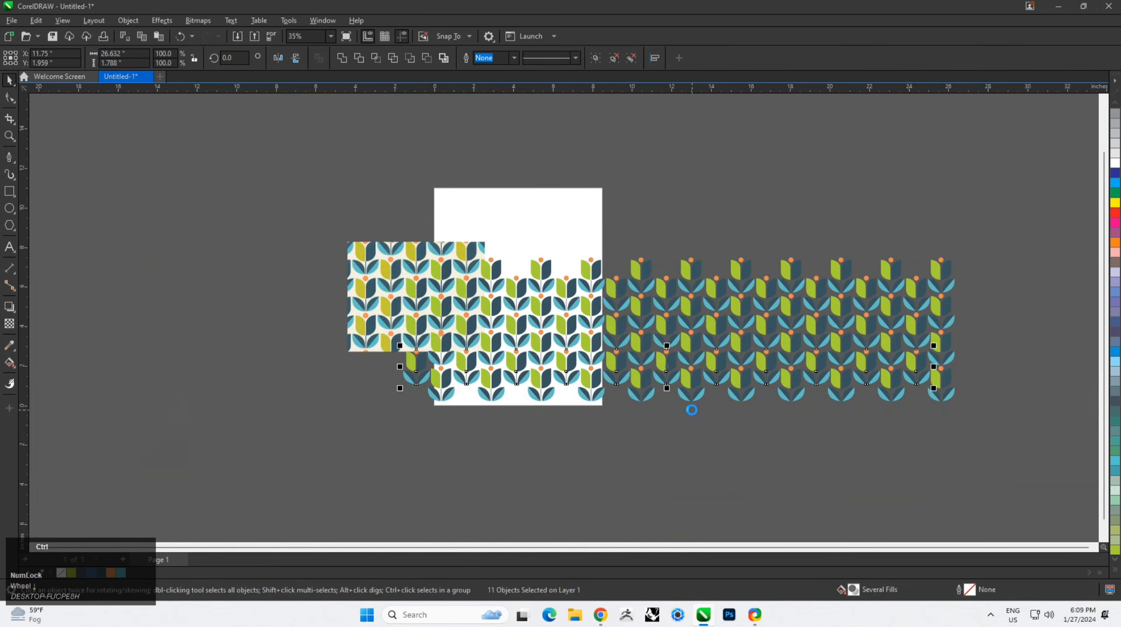
pyautogui.hotkey('ctrl', 'd')
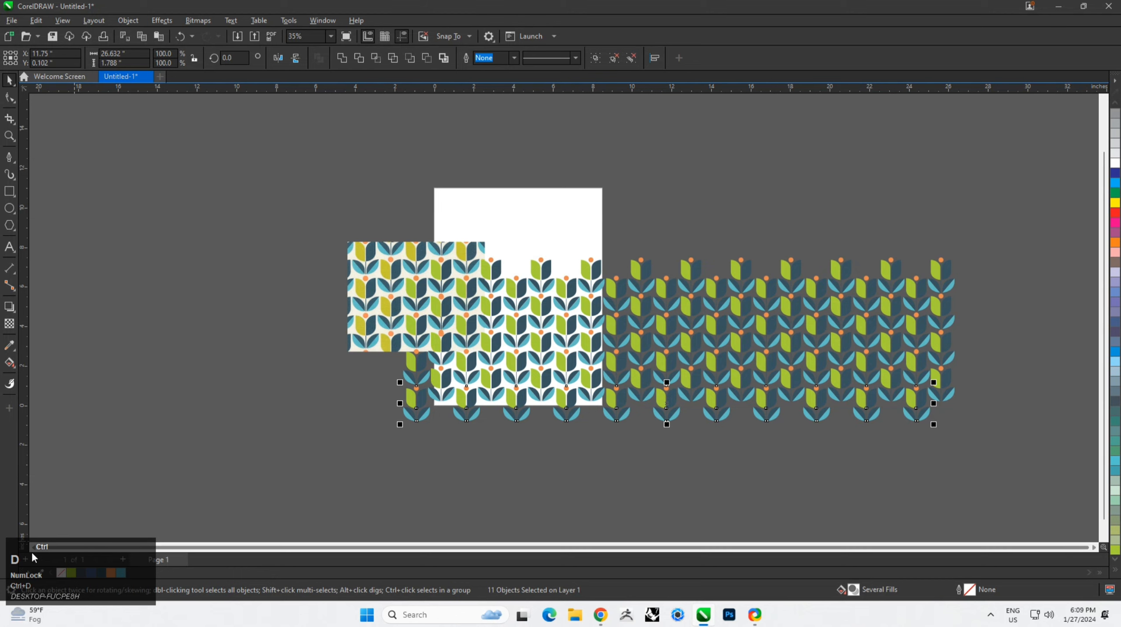
pyautogui.hotkey('ctrl', 'd')
pyautogui.hotkey('ctrl', 'd')
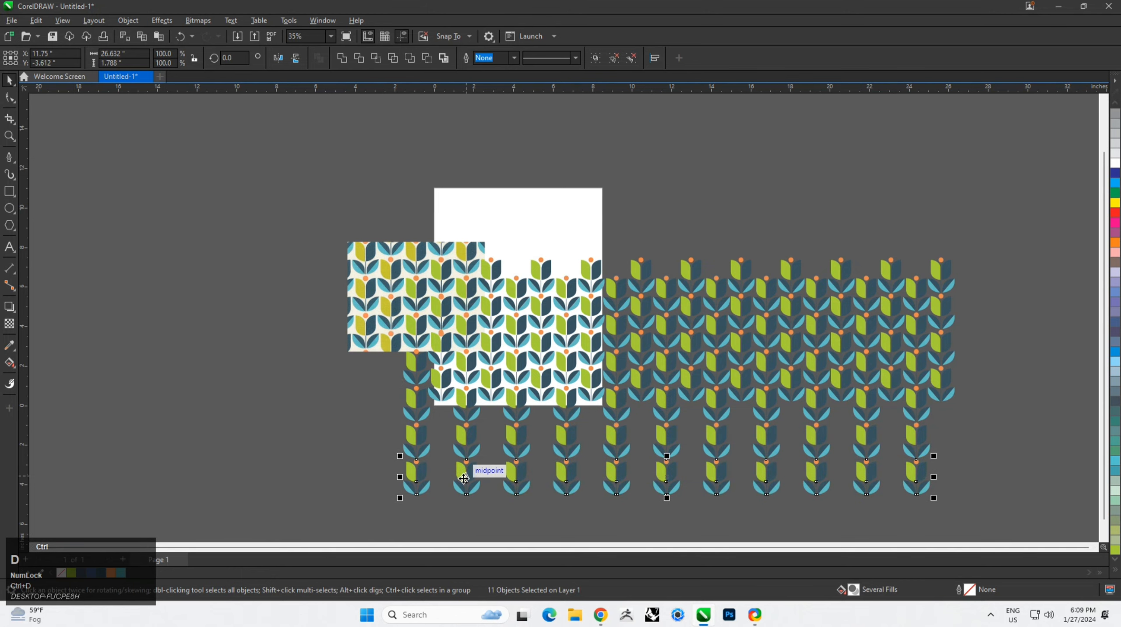
pyautogui.hotkey('ctrl', 'z')
pyautogui.hotkey('ctrl', 'z')
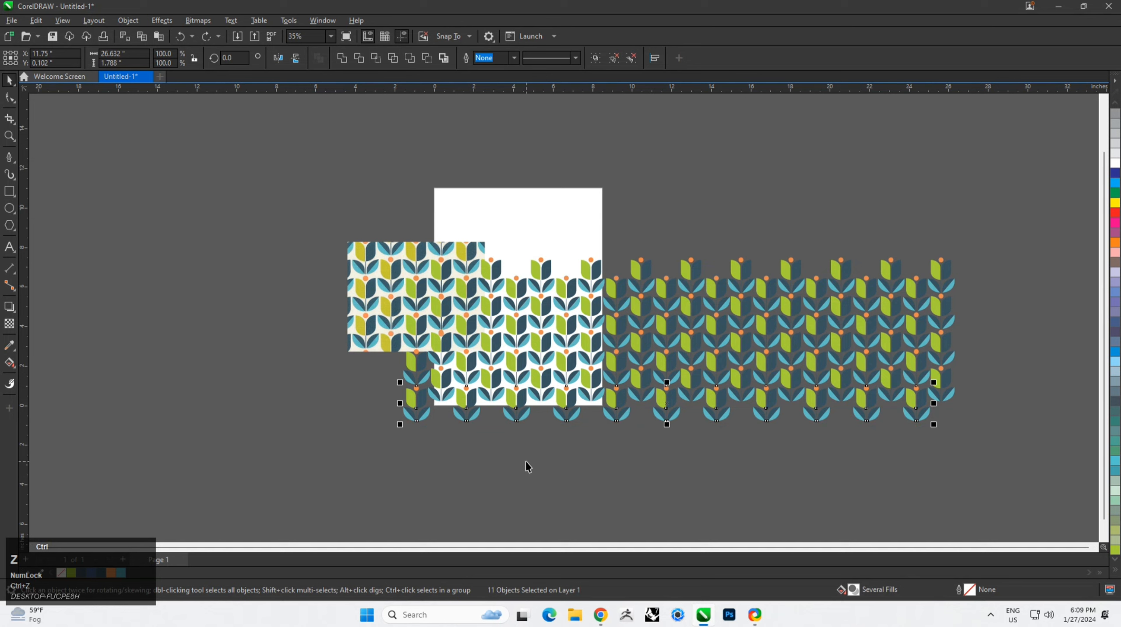
# Delete the reference image from behind the flower pattern
pyautogui.click(377, 254)
pyautogui.rightClick(377, 253)
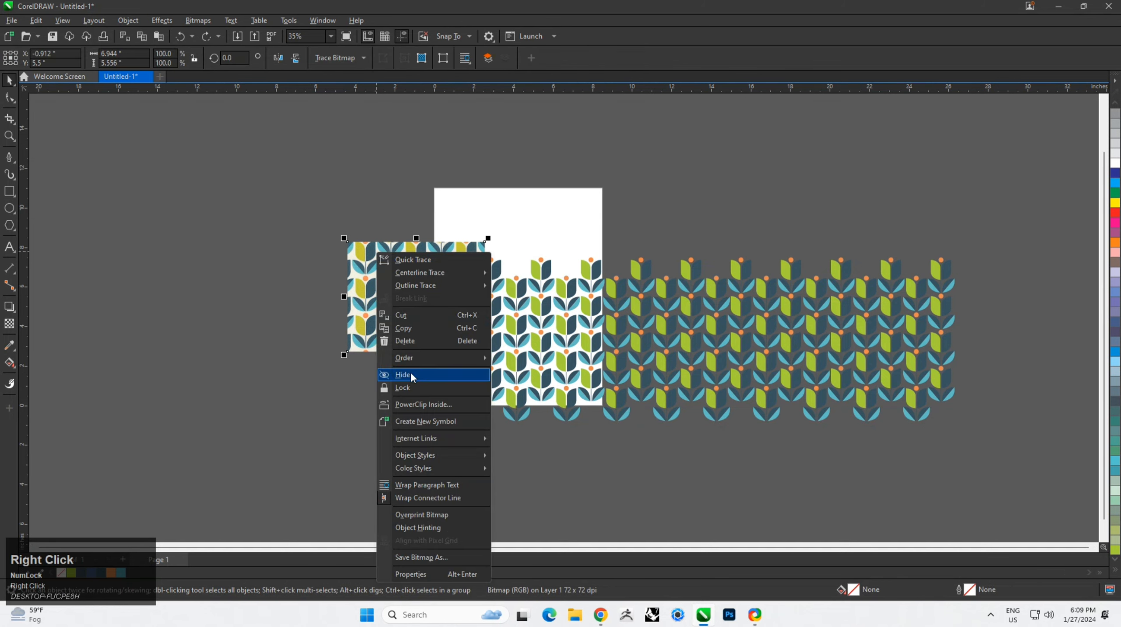
pyautogui.click(374, 276)
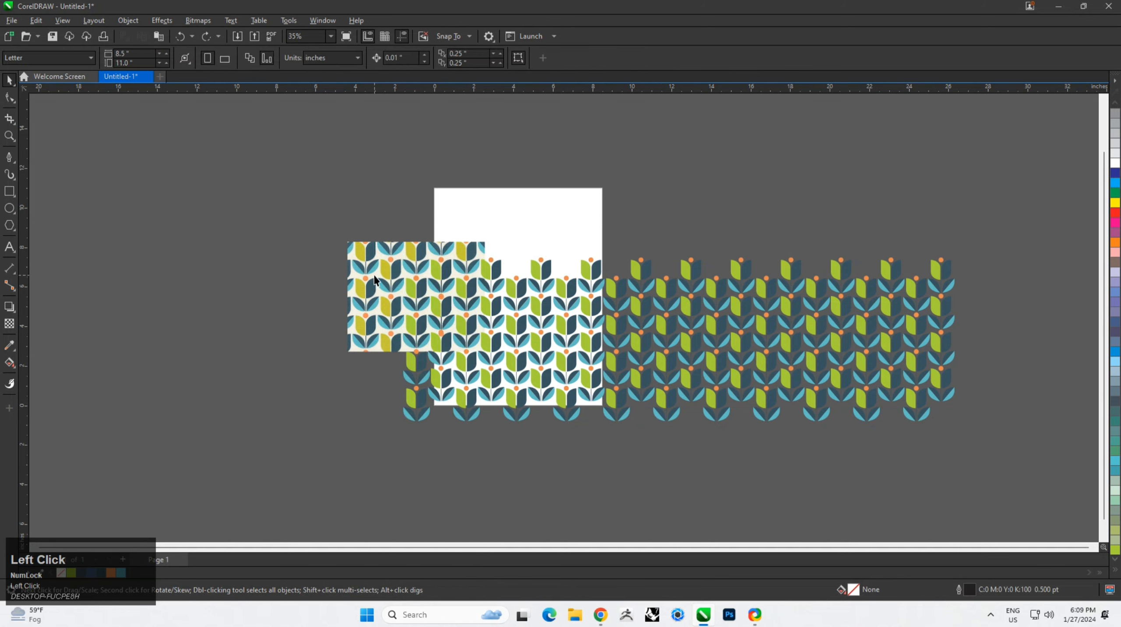
pyautogui.moveTo(374, 276); pyautogui.dragTo(196, 310)
pyautogui.press('Delete')
# Select all 88 flowers, move the pattern so it spans the page, and group it
pyautogui.moveTo(323, 215); pyautogui.dragTo(765, 410)
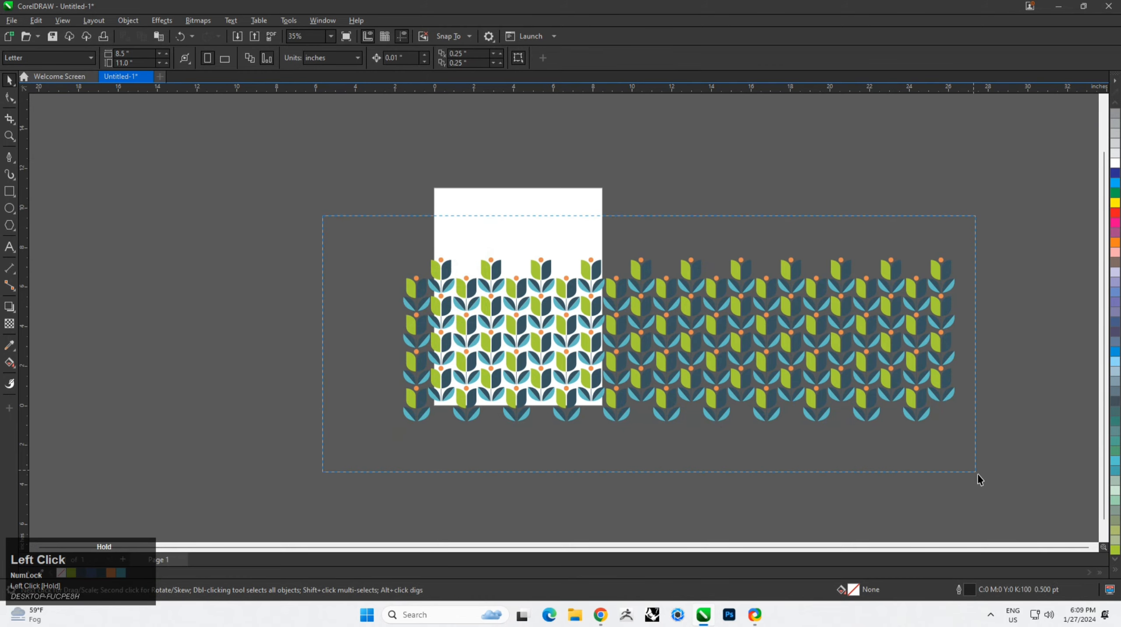
pyautogui.moveTo(978, 480); pyautogui.dragTo(978, 480)
pyautogui.scroll(-1, 881, 381)
pyautogui.moveTo(861, 385); pyautogui.dragTo(473, 333)
pyautogui.scroll(5, 263, 316)
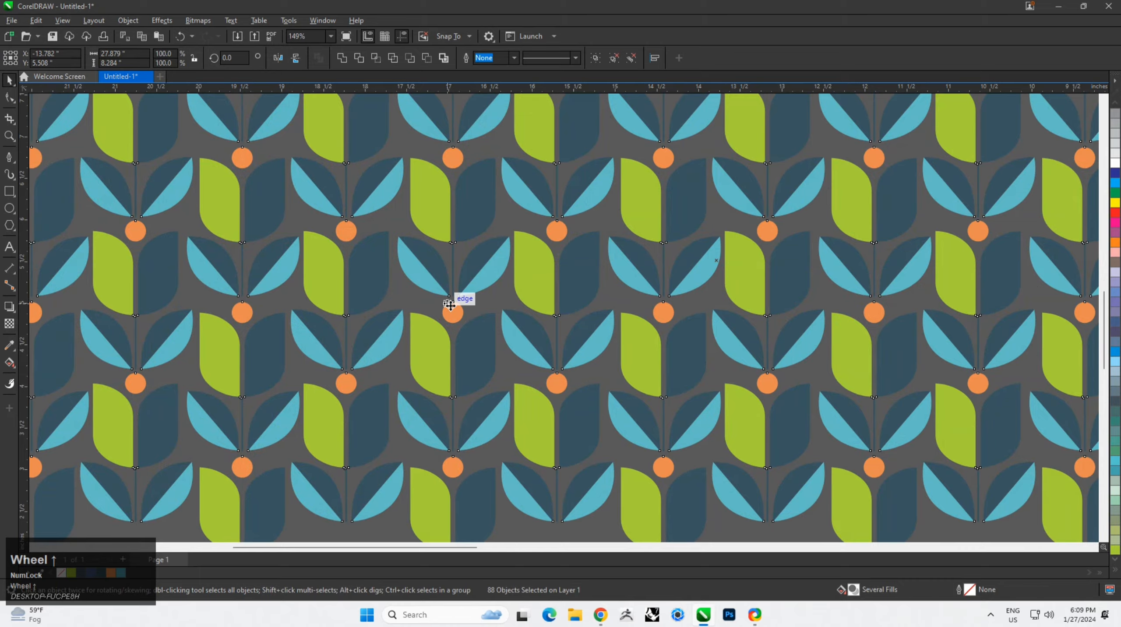
pyautogui.scroll(-5, 450, 305)
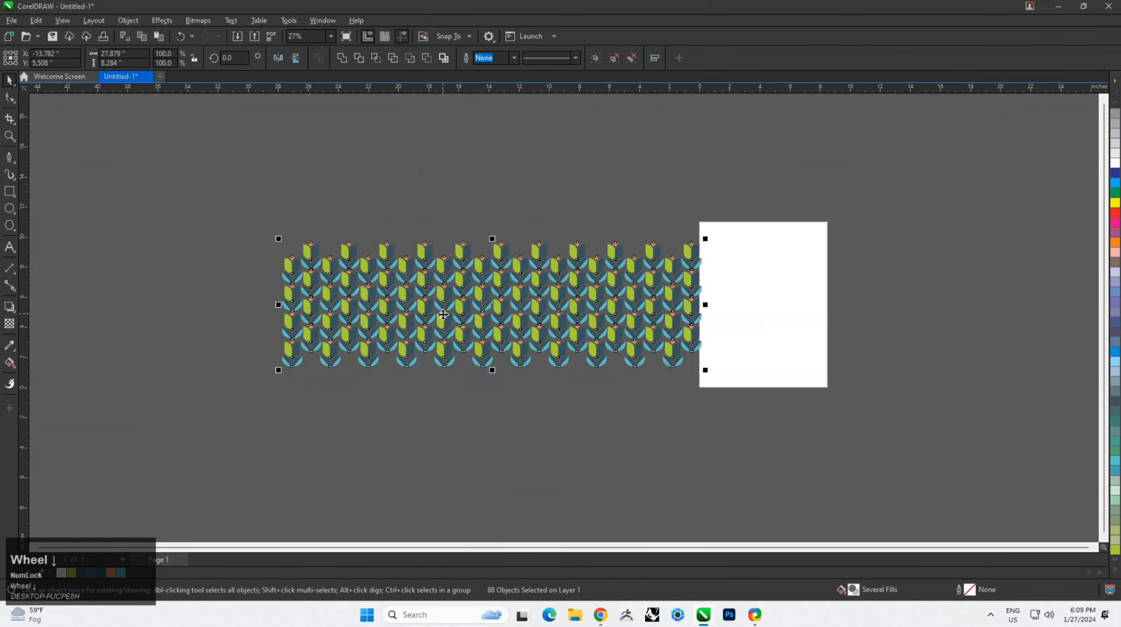
pyautogui.moveTo(443, 315); pyautogui.dragTo(729, 300)
pyautogui.hotkey('ctrl', 'g')
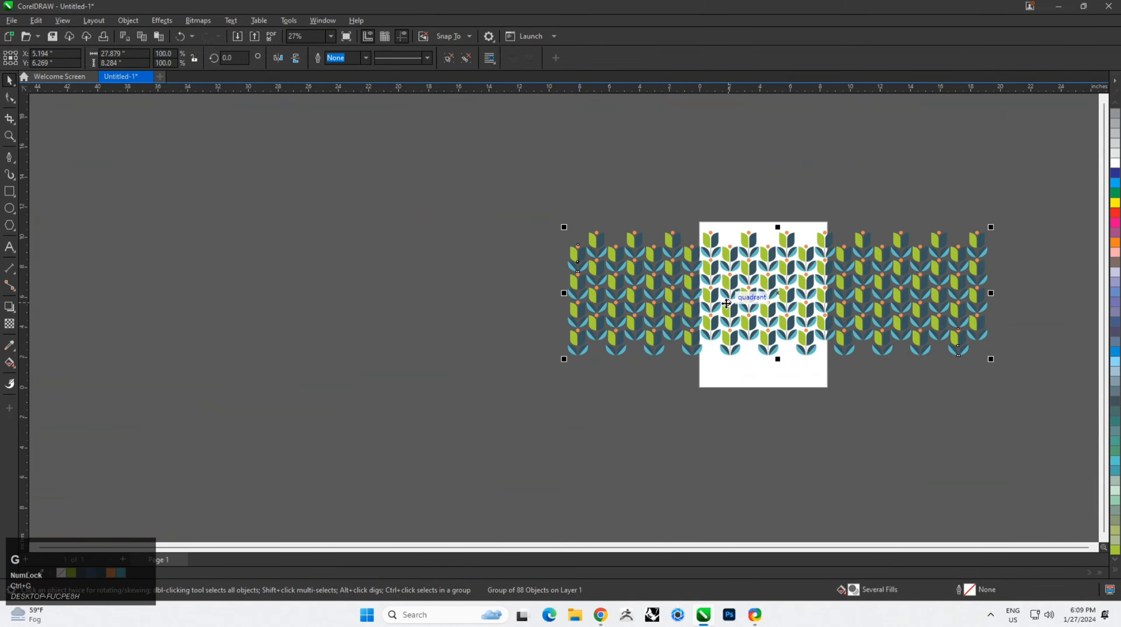
# Centre the grouped flower pattern on the page and change the page orientation to landscape
pyautogui.press('p')
pyautogui.middleClick(547, 141)
pyautogui.click(289, 166)
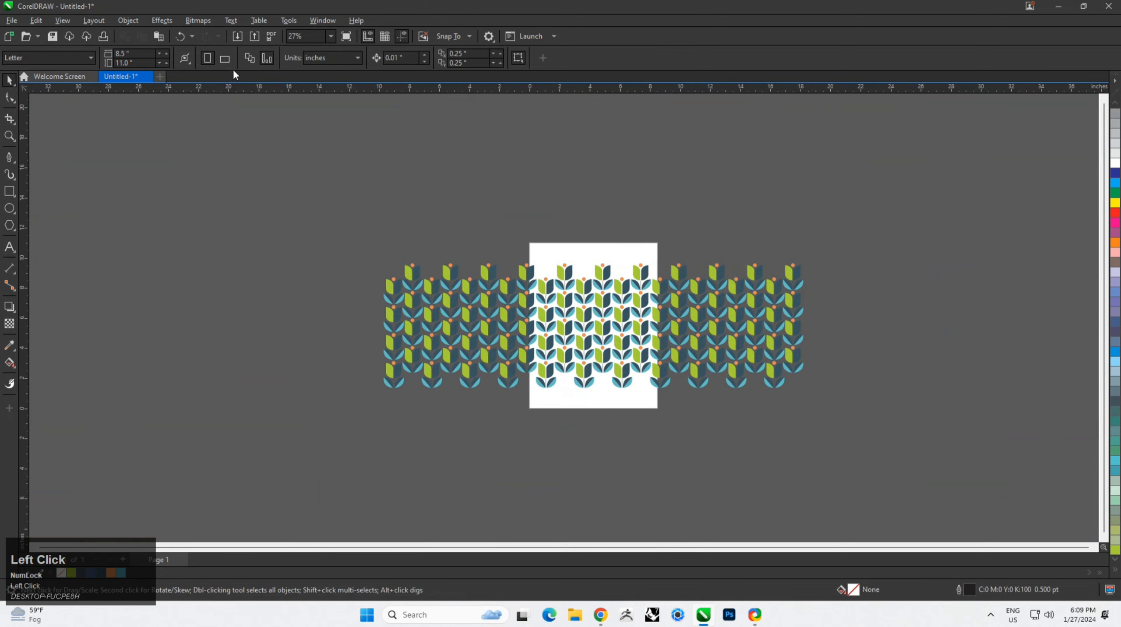
pyautogui.click(227, 60)
# Scale the pattern group down proportionally about its centre to about 10.4 inches wide, fitting it within the landscape page's width
pyautogui.click(648, 307)
pyautogui.scroll(-3, 880, 386)
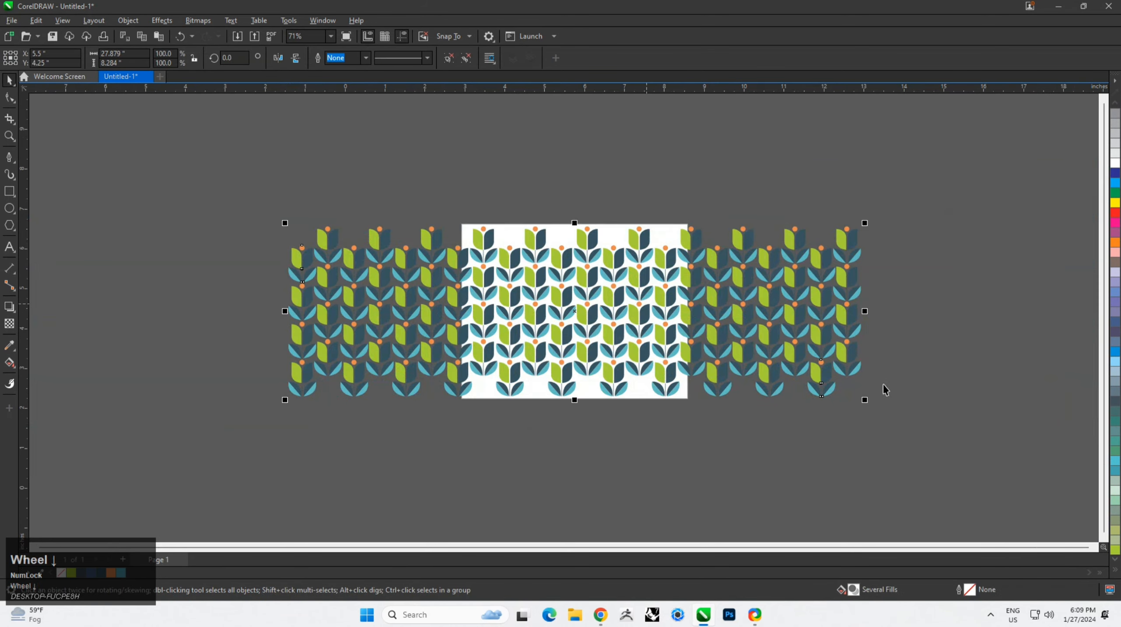
pyautogui.moveTo(864, 399); pyautogui.dragTo(671, 342)
pyautogui.scroll(4, 643, 296)
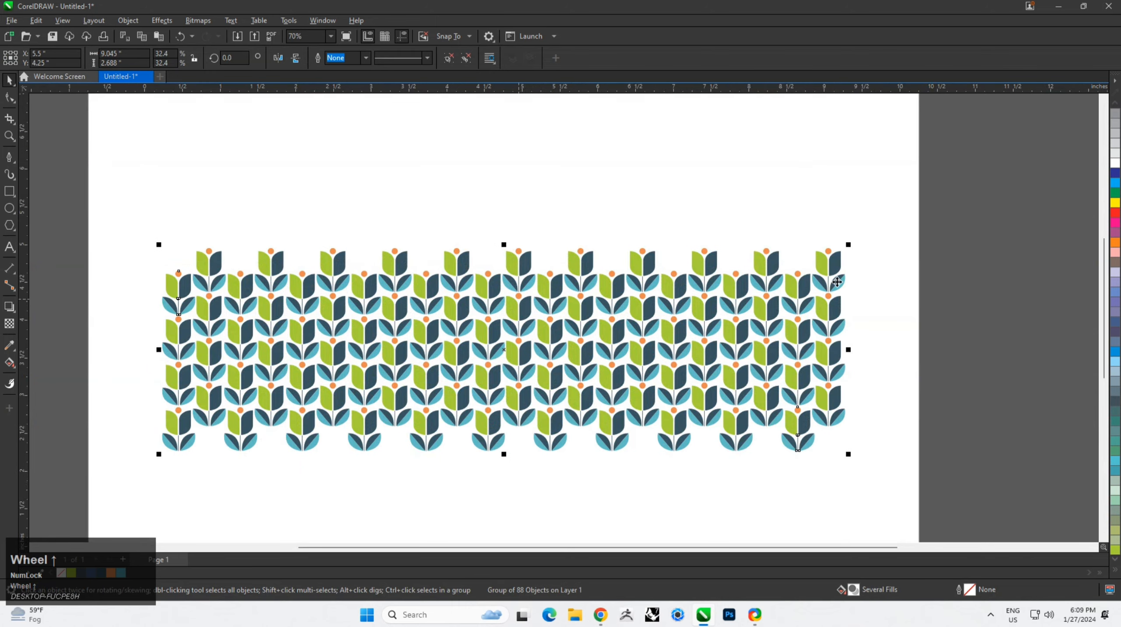
pyautogui.click(848, 243)
pyautogui.moveTo(847, 243); pyautogui.dragTo(893, 195)
pyautogui.scroll(-1, 752, 372)
pyautogui.scroll(2, 752, 373)
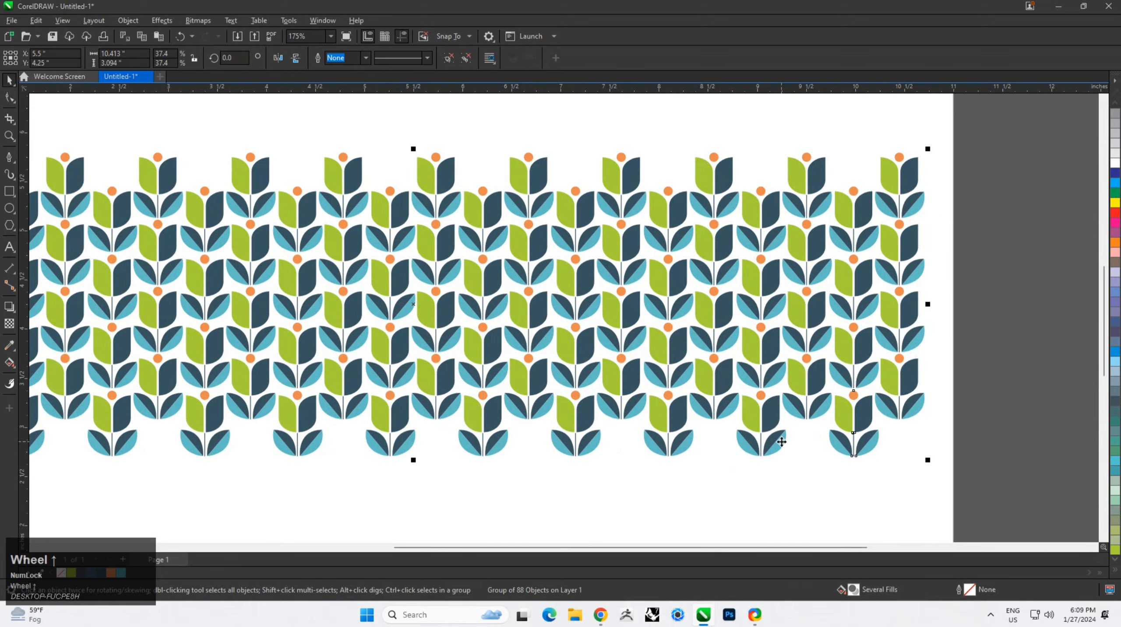
# Copy the pattern group straight up so the copy's lowest row interlocks with the original's top row
pyautogui.moveTo(782, 435); pyautogui.dragTo(823, 169)
pyautogui.rightClick(823, 169)
pyautogui.scroll(-3, 823, 169)
pyautogui.middleClick(659, 268)
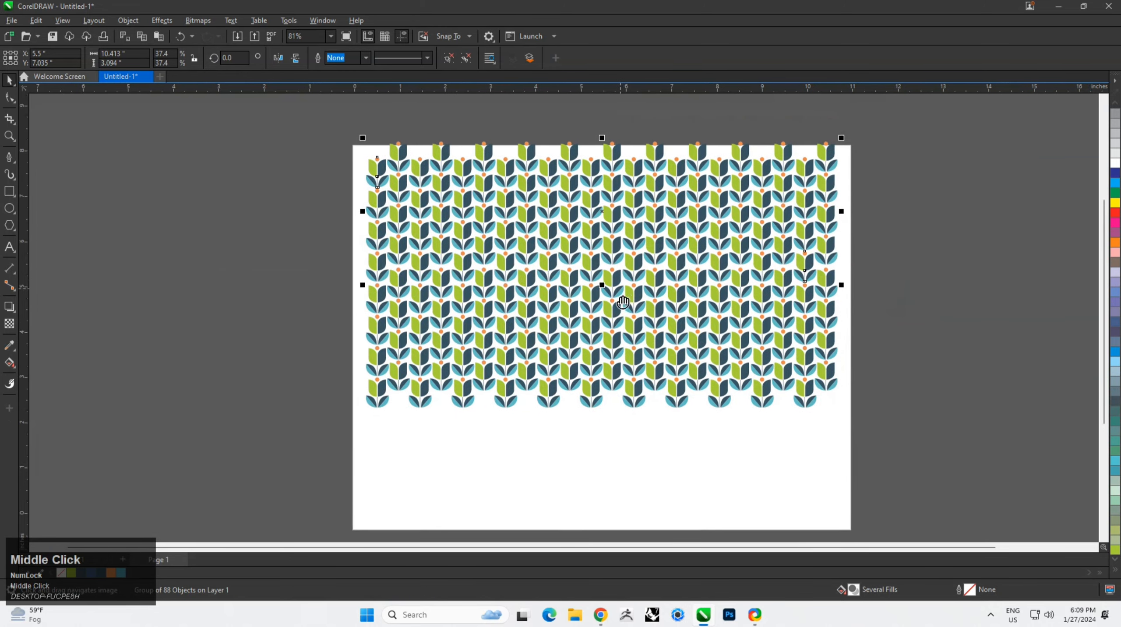
# Group the original pattern and its copy, centre the combined group on the page, inspect it up close, and deselect it
pyautogui.moveTo(307, 124); pyautogui.dragTo(1001, 492)
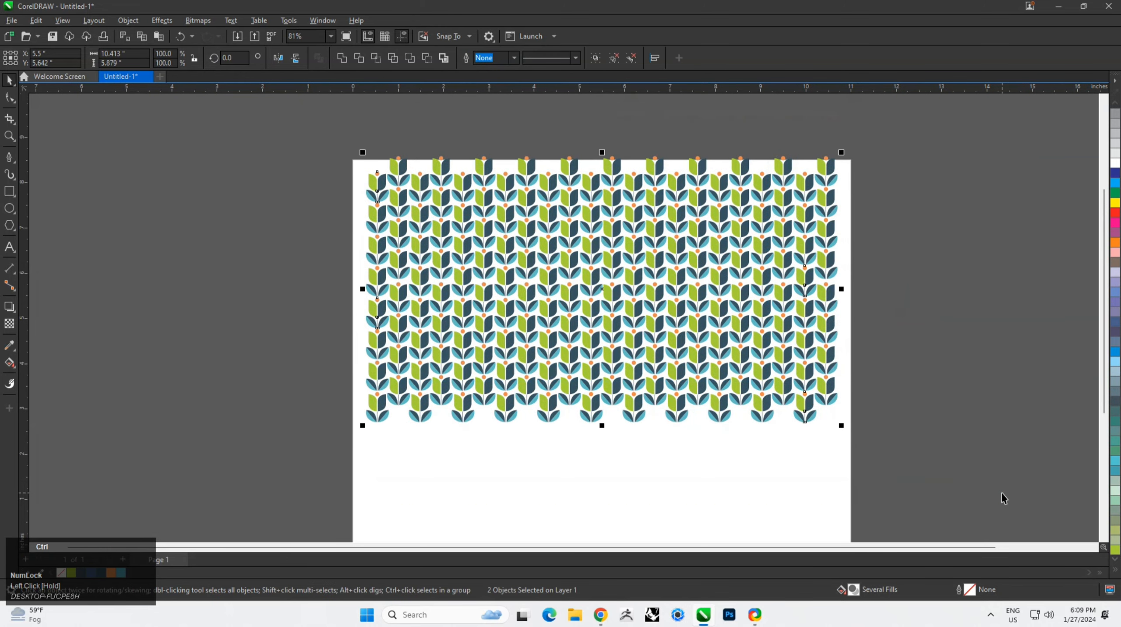
pyautogui.hotkey('ctrl', 'g')
pyautogui.press('p')
pyautogui.scroll(6, 548, 270)
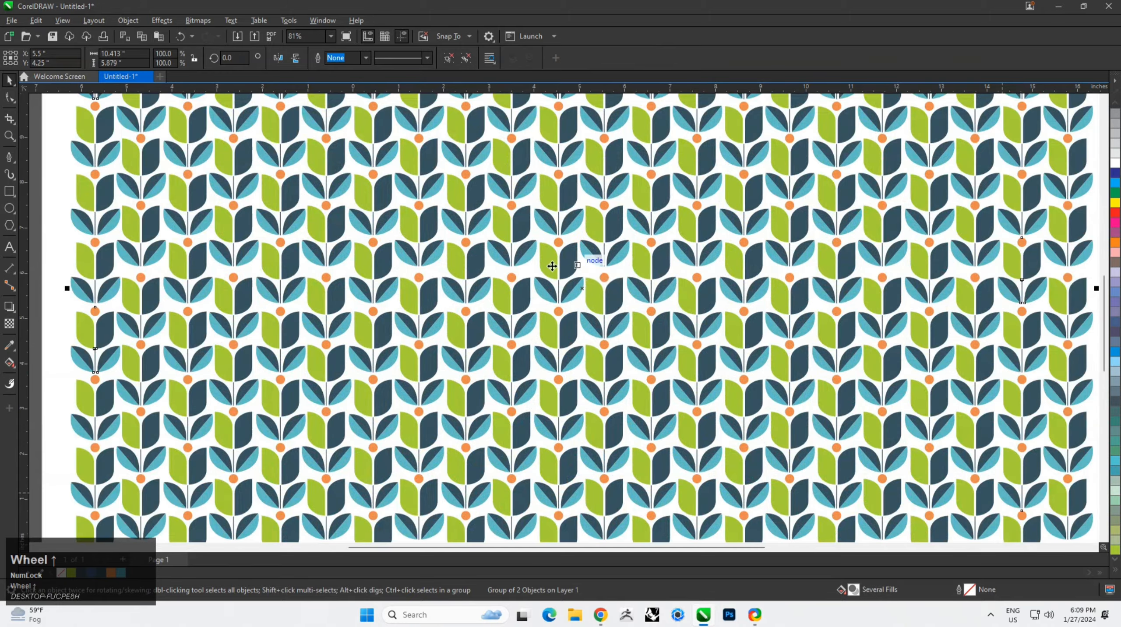
pyautogui.scroll(2, 548, 270)
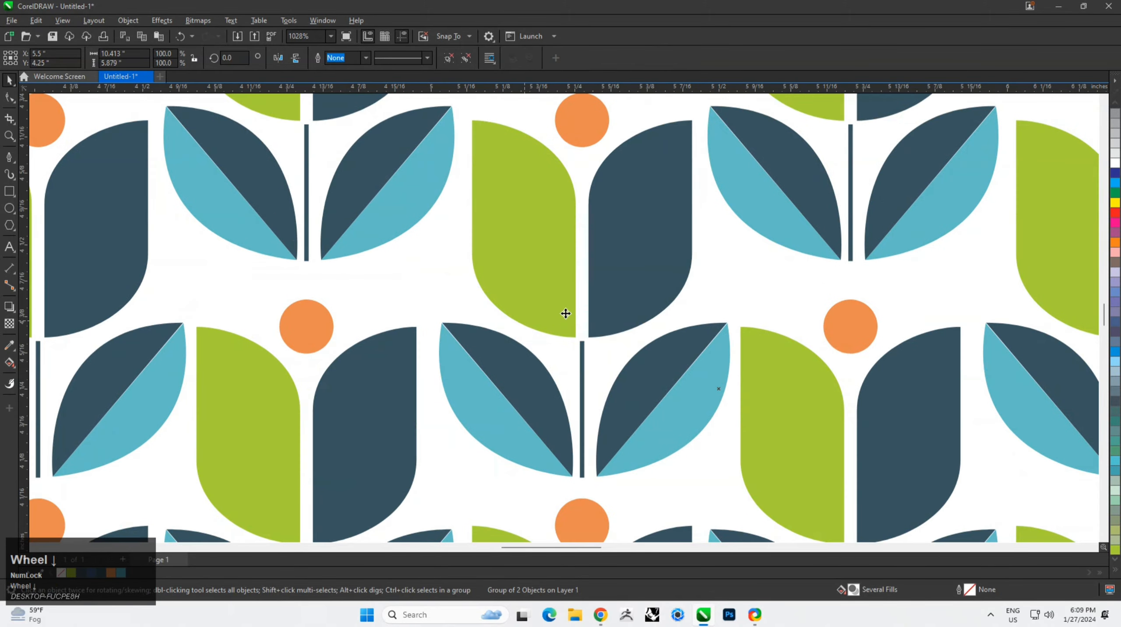
pyautogui.scroll(-8, 565, 313)
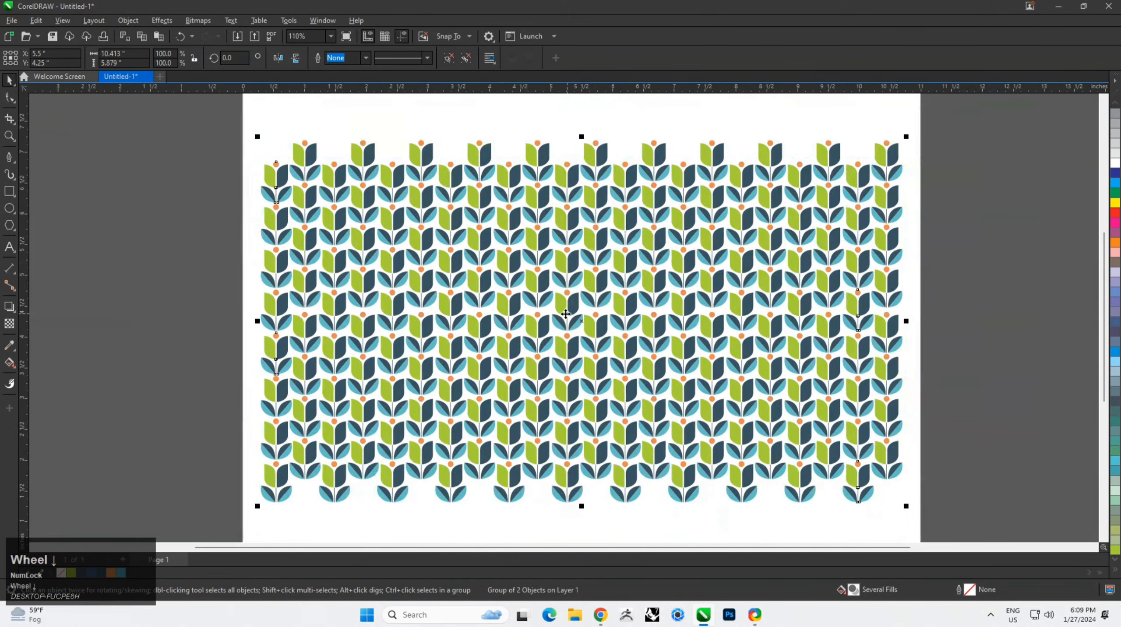
pyautogui.middleClick(565, 313)
pyautogui.click(136, 110)
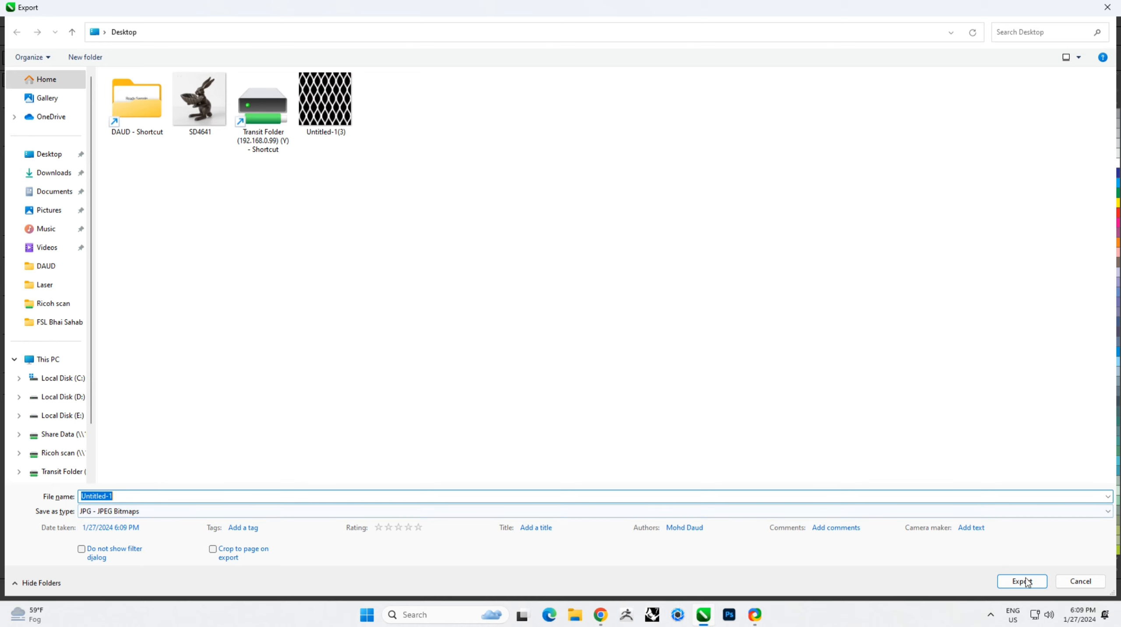
# Export the artwork to the Desktop as a JPG named Pattern, accepting the offered JPEG settings
pyautogui.click(49, 154)
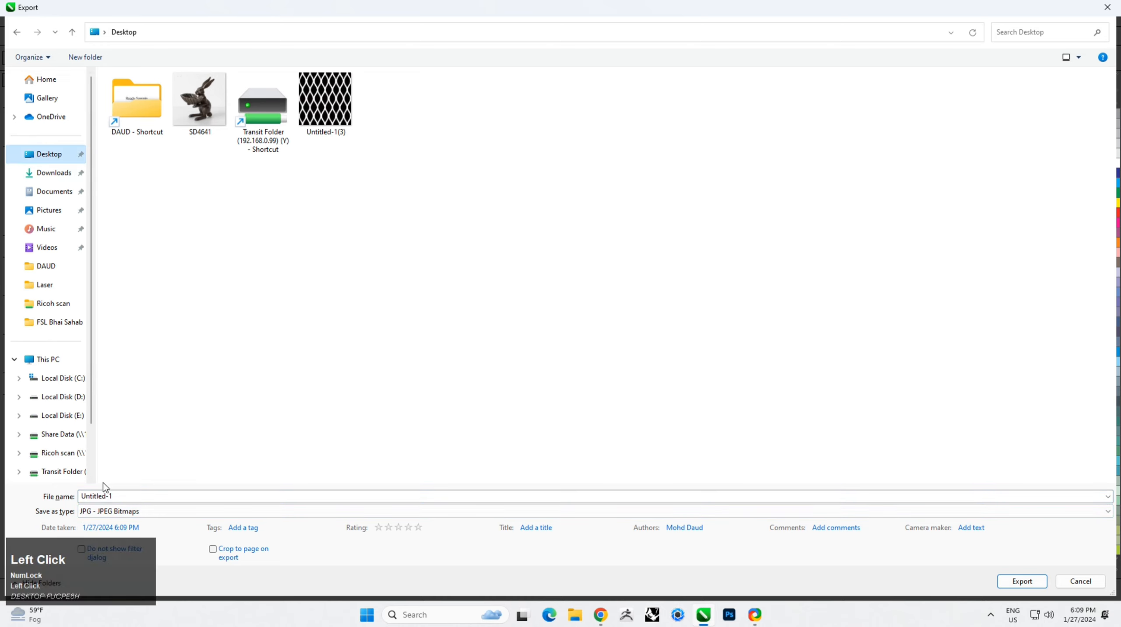
pyautogui.click(440, 496)
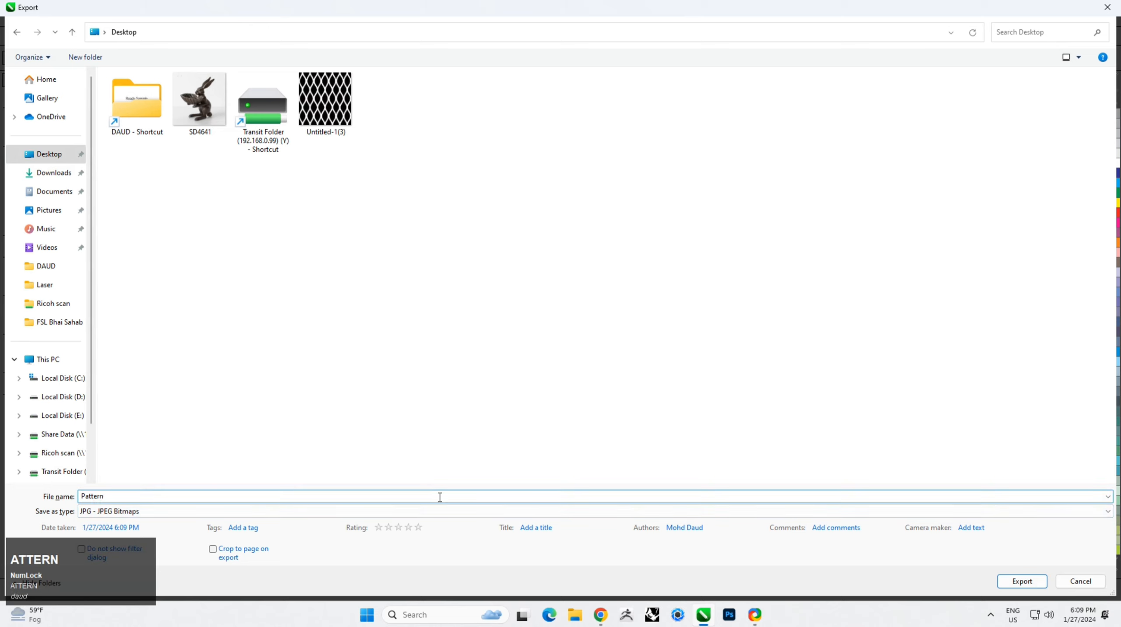
pyautogui.press('Return')
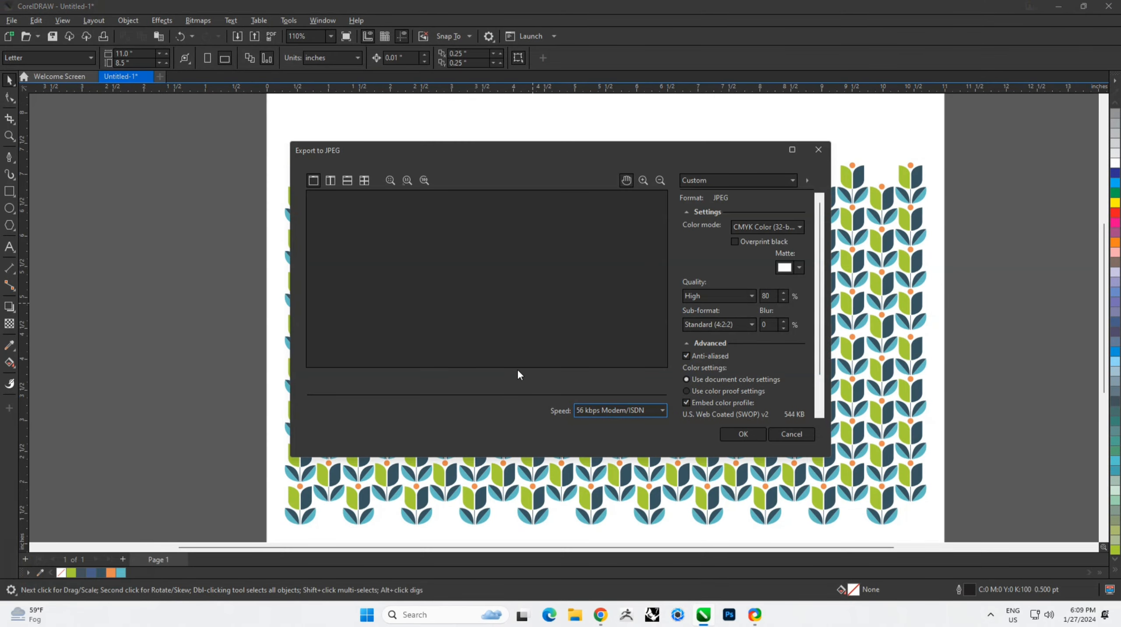
pyautogui.click(748, 433)
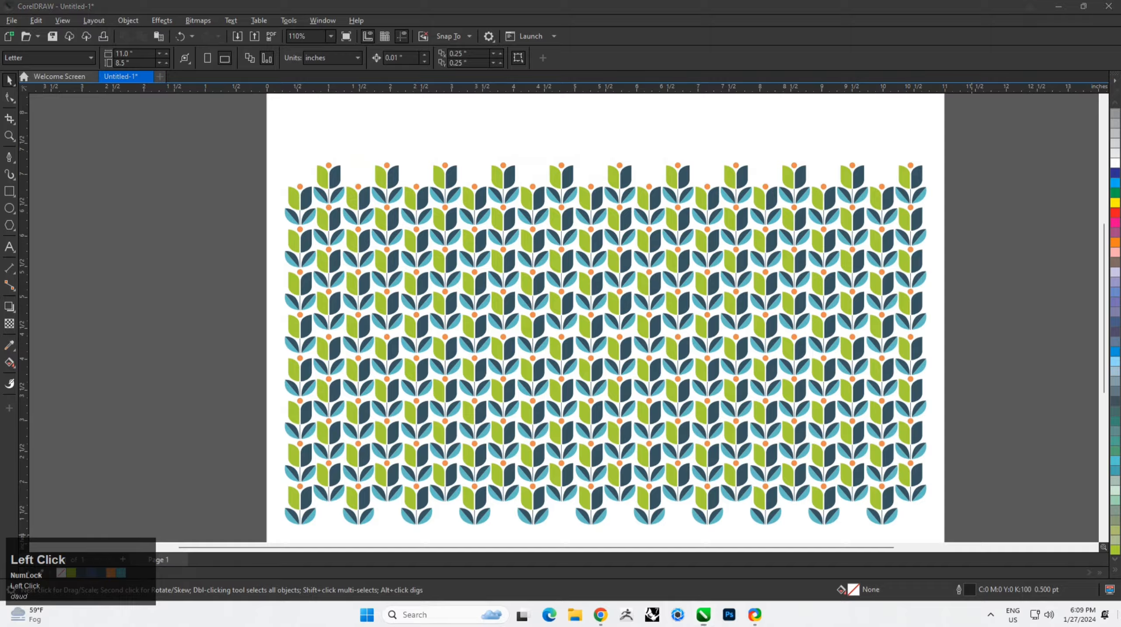
# Show the desktop, open the exported Pattern image to check it, and close the image viewer
pyautogui.click(1119, 614)
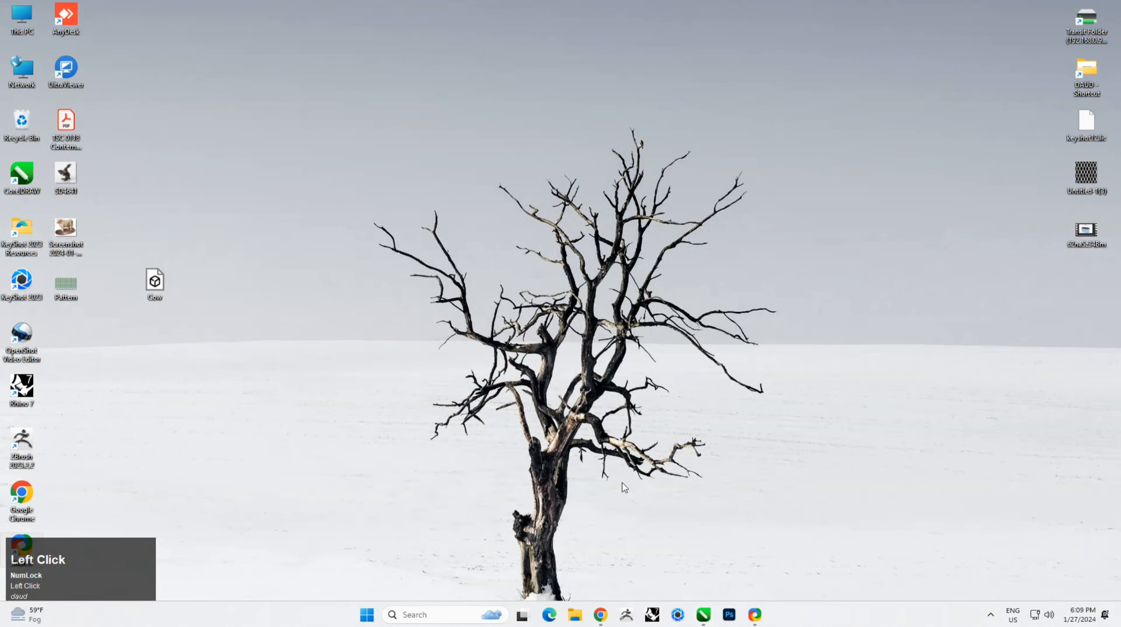
pyautogui.doubleClick(64, 285)
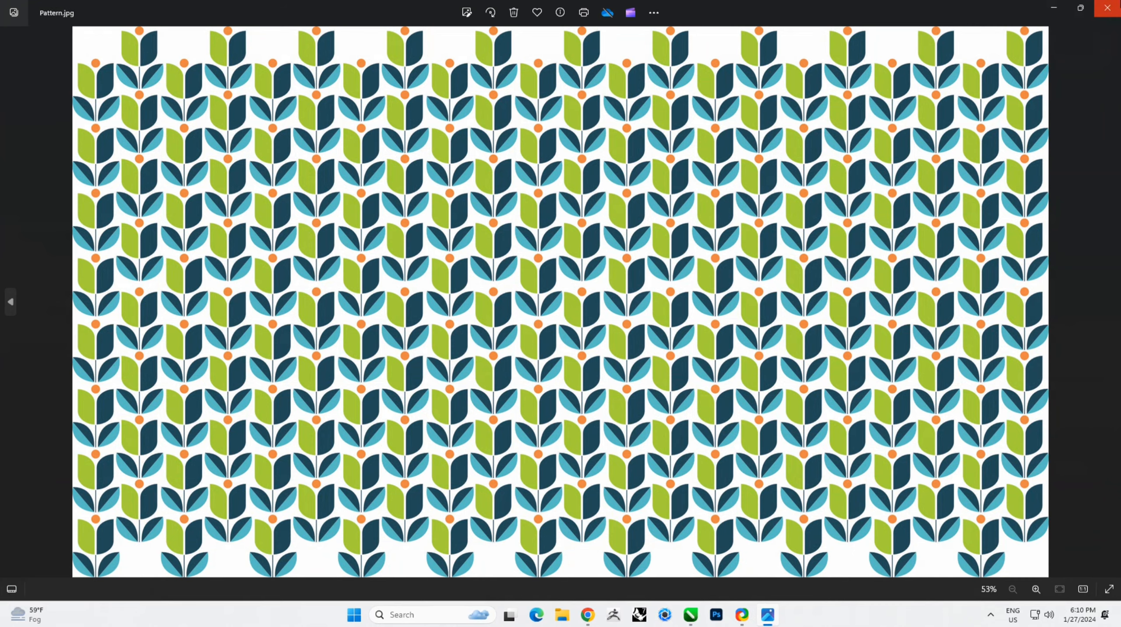
pyautogui.click(1107, 8)
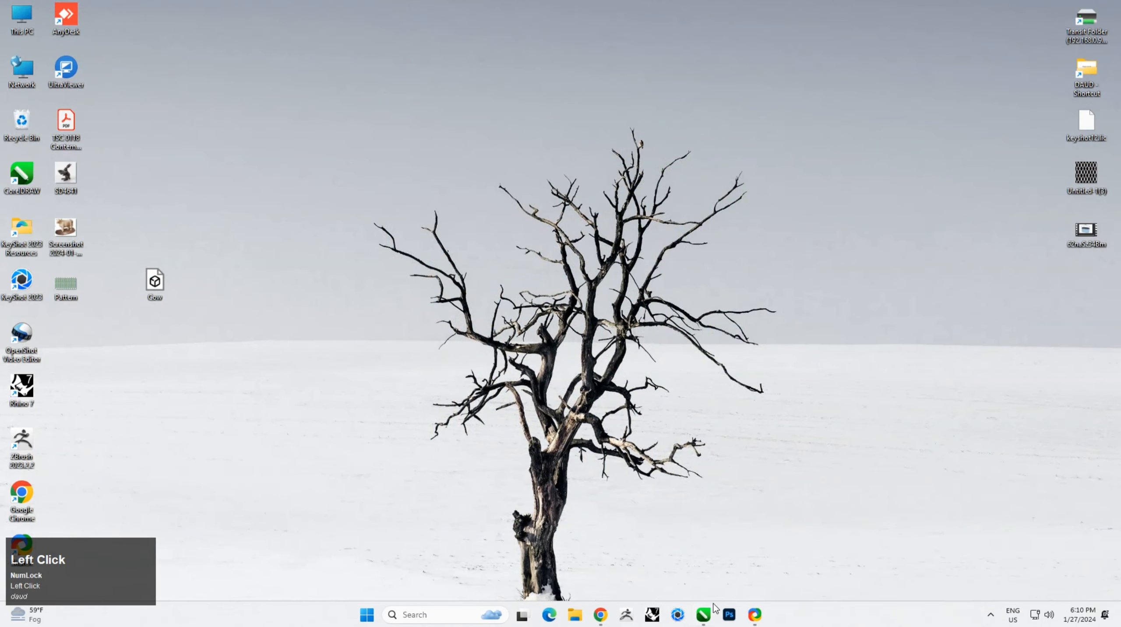